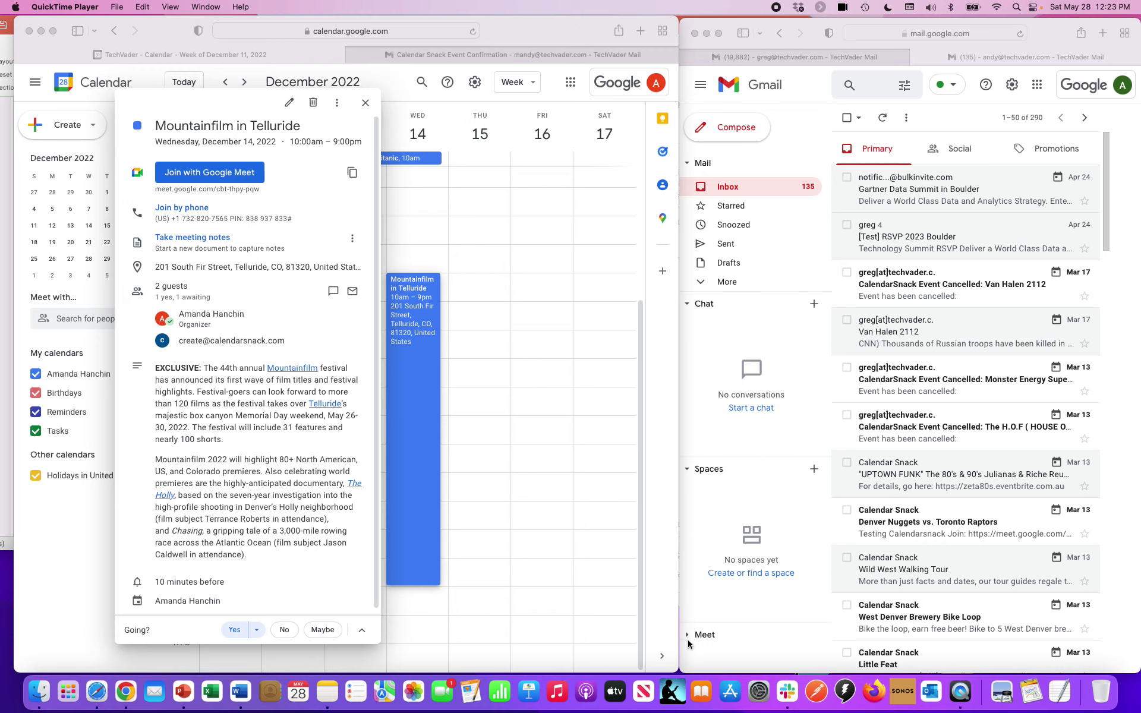
- Check the confirmation email's event name, Mountainfilm in Telluride, against the calendar event, then return to the email
left_click(206, 343)
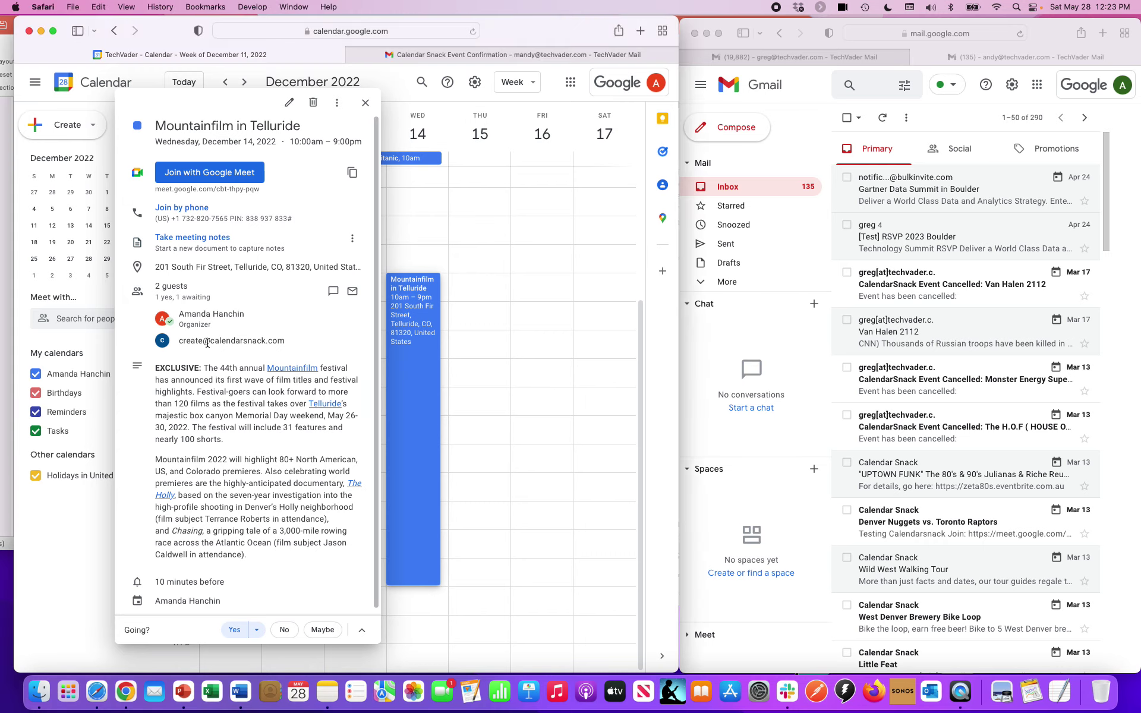
mouse_move(207, 342)
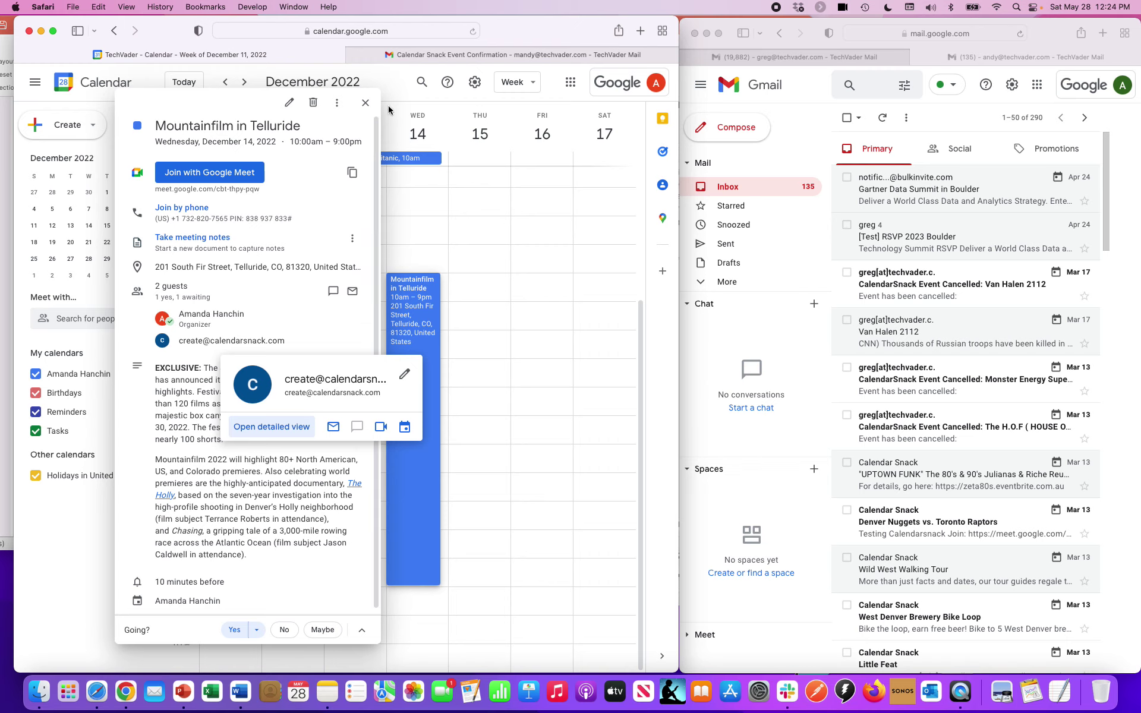
left_click(440, 54)
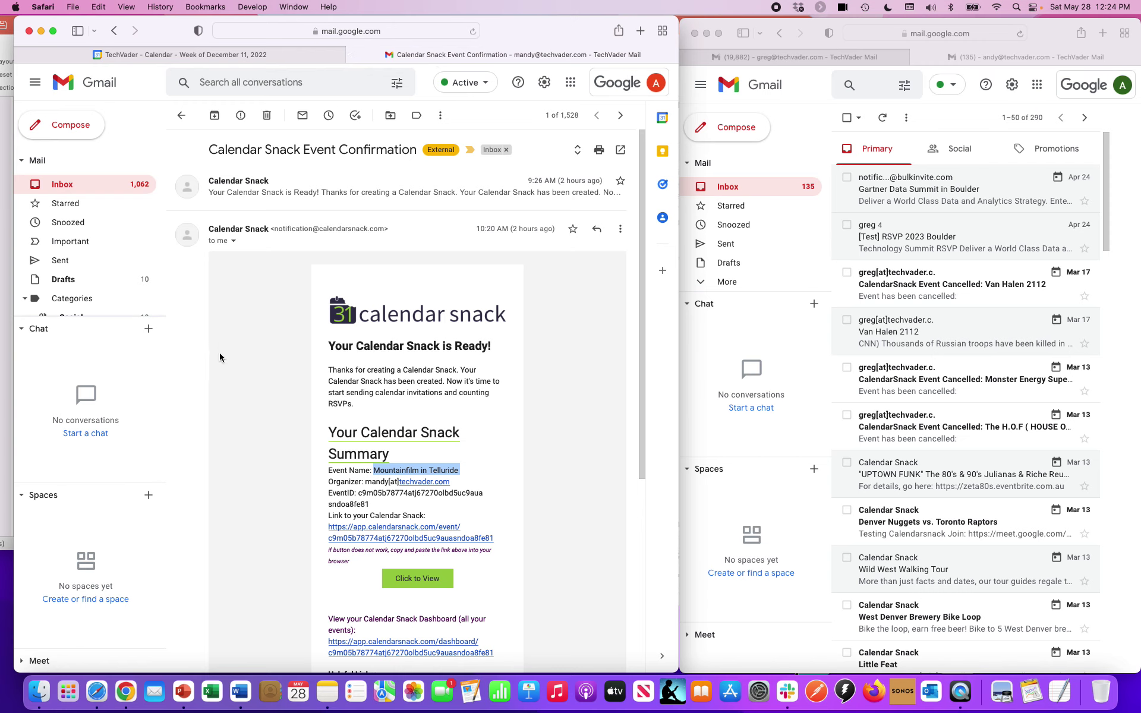
left_click_drag(460, 471, 369, 469)
left_click(194, 59)
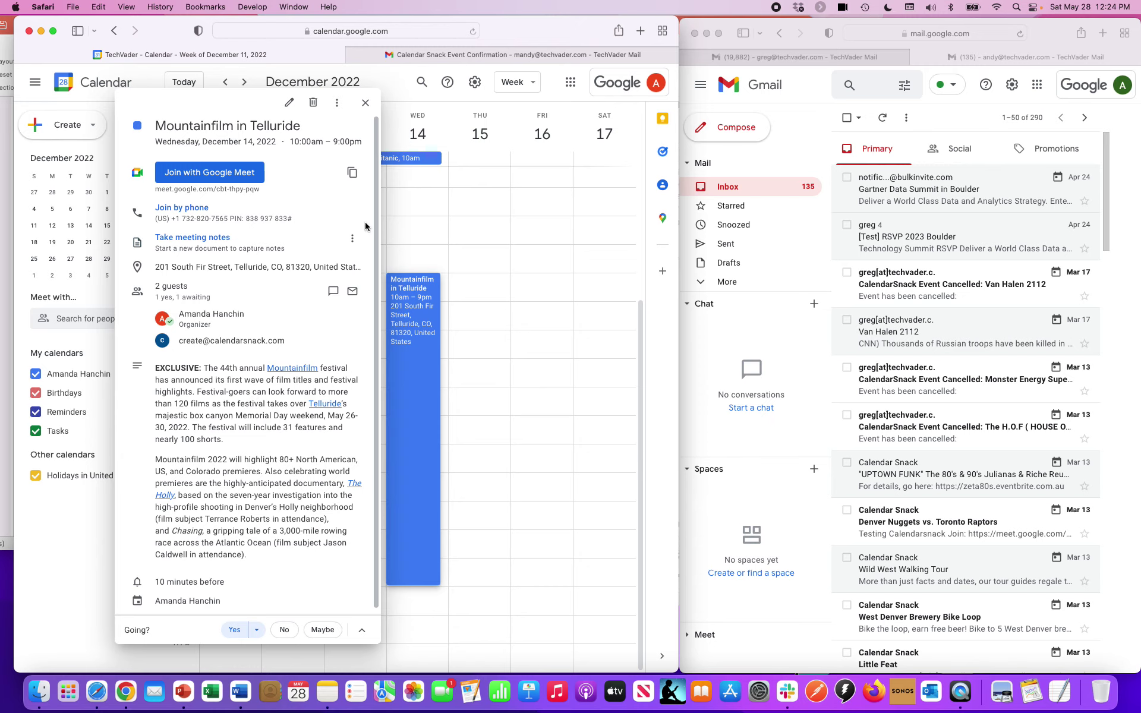
left_click(439, 55)
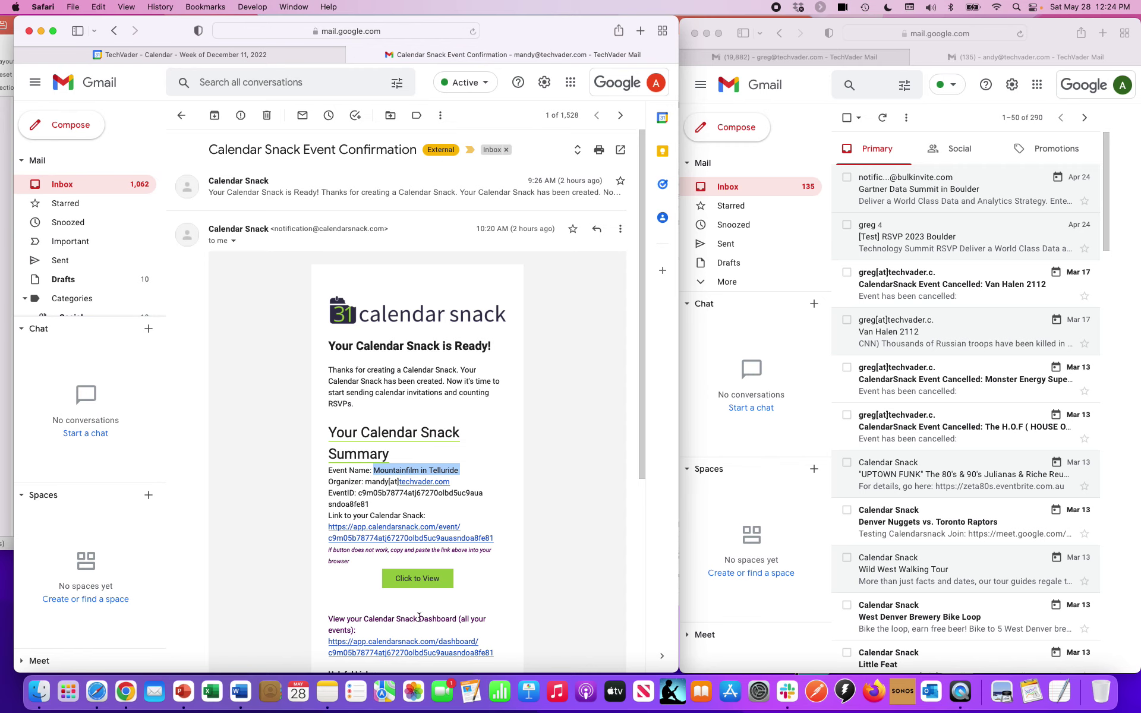
- Open the event's Calendar Snack page and review its report: 2 invites sent, 2 Yes, 100% response
left_click(434, 581)
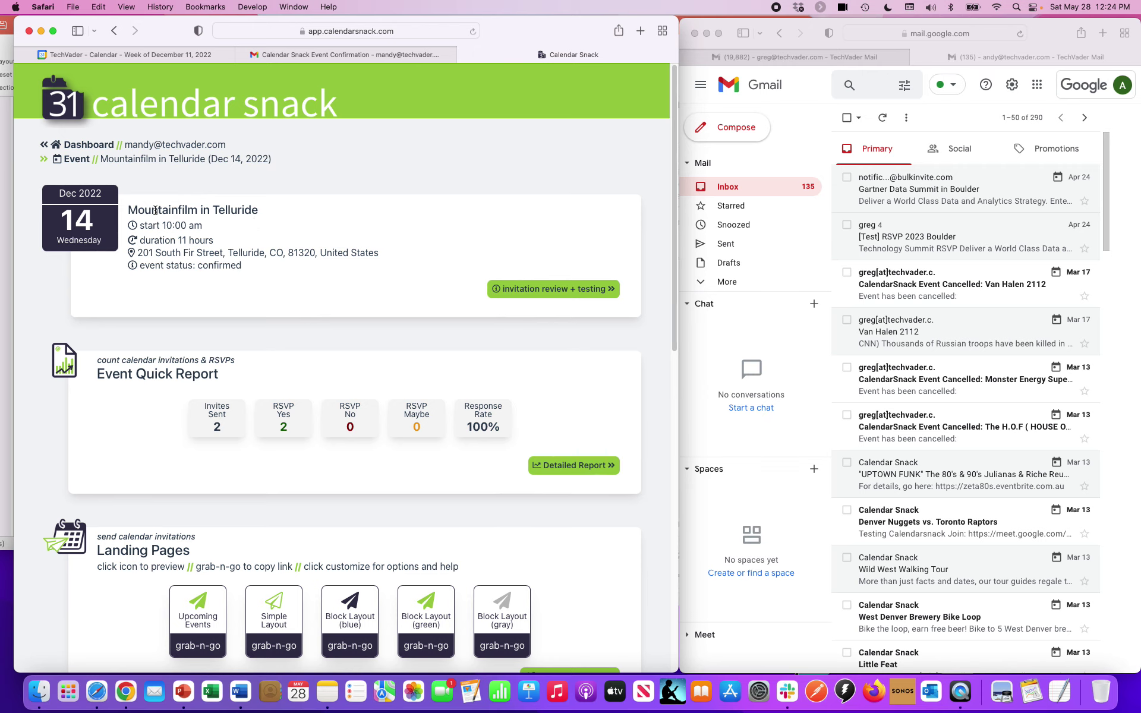
scroll(211, 300, "down", 5)
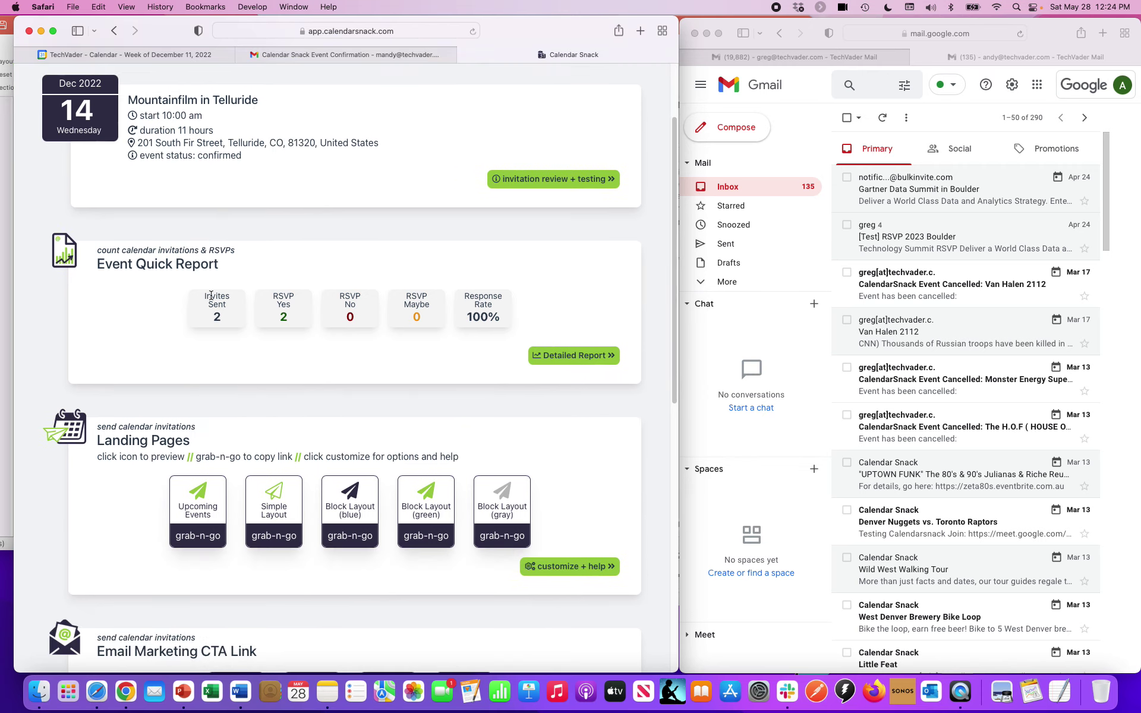
scroll(211, 295, "down", 5)
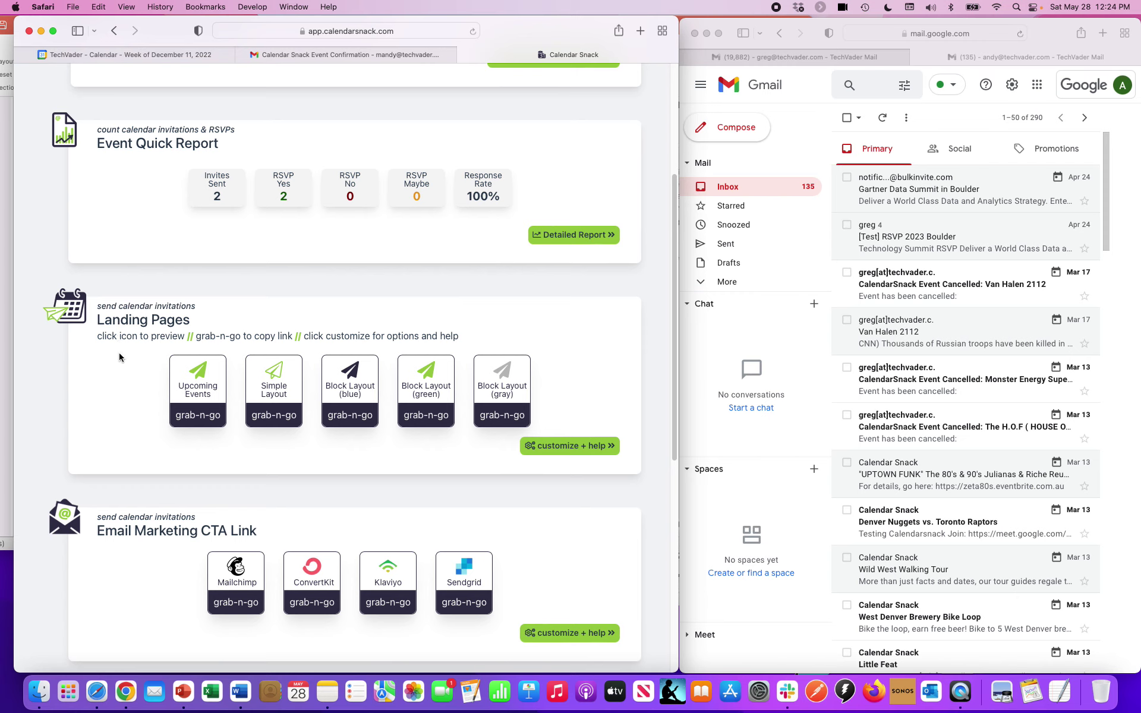
scroll(121, 352, "down", 4)
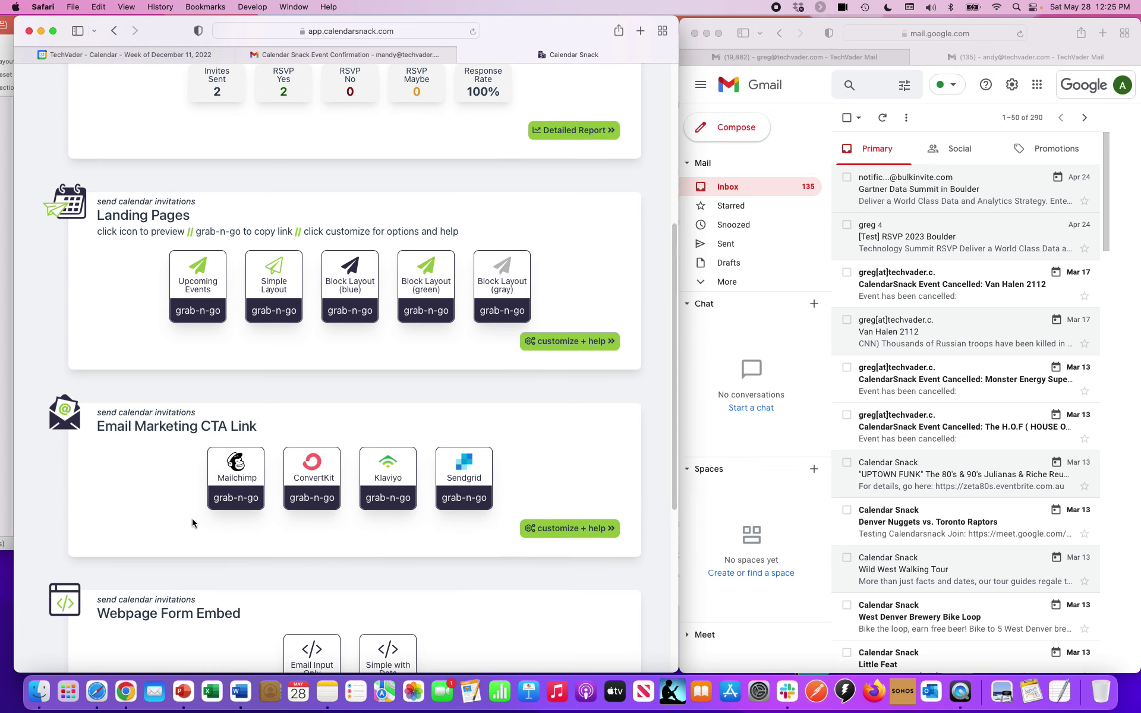
scroll(192, 523, "down", 3)
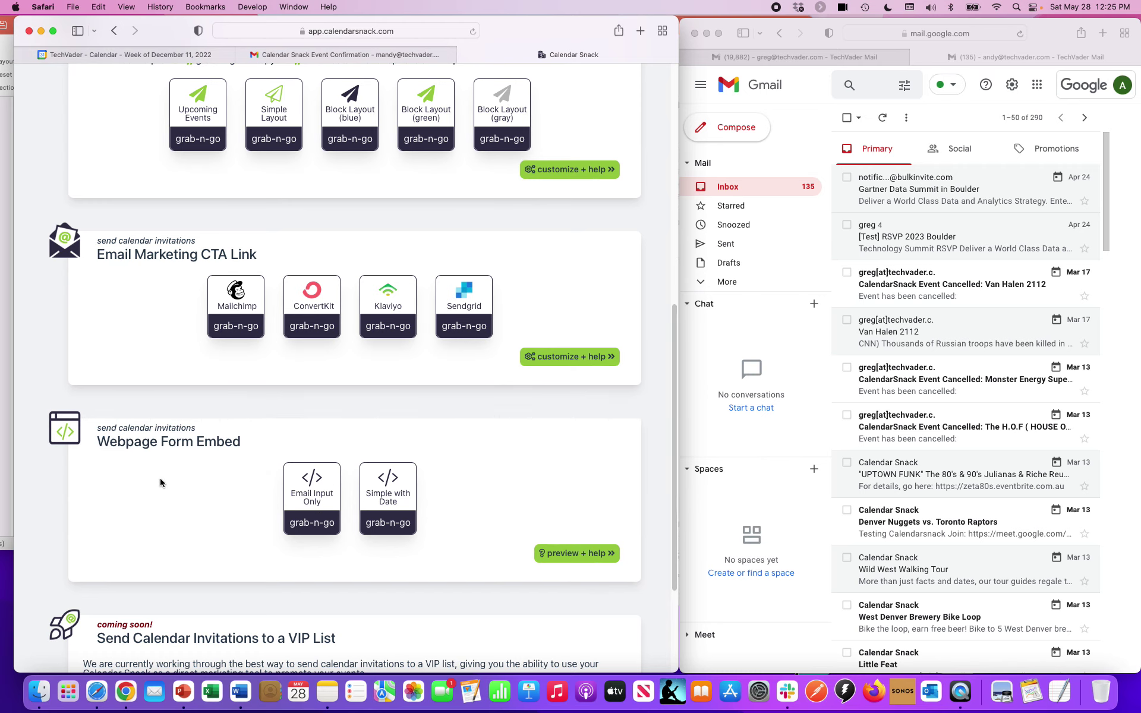
scroll(160, 479, "down", 3)
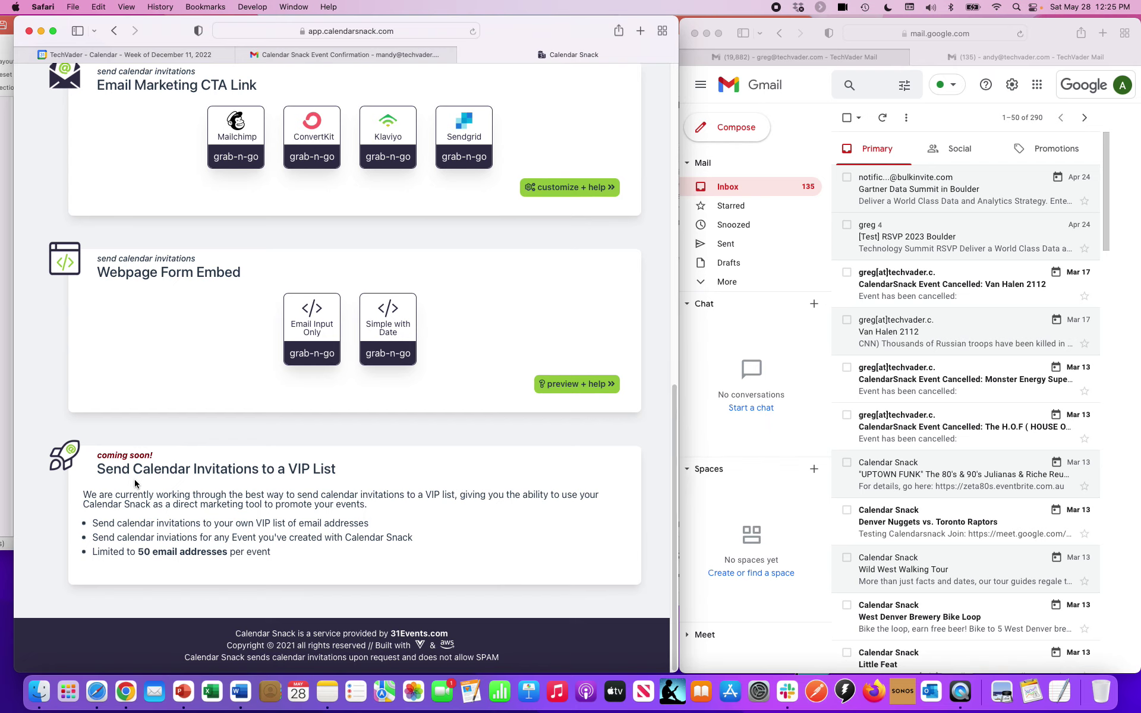
scroll(134, 482, "up", 10)
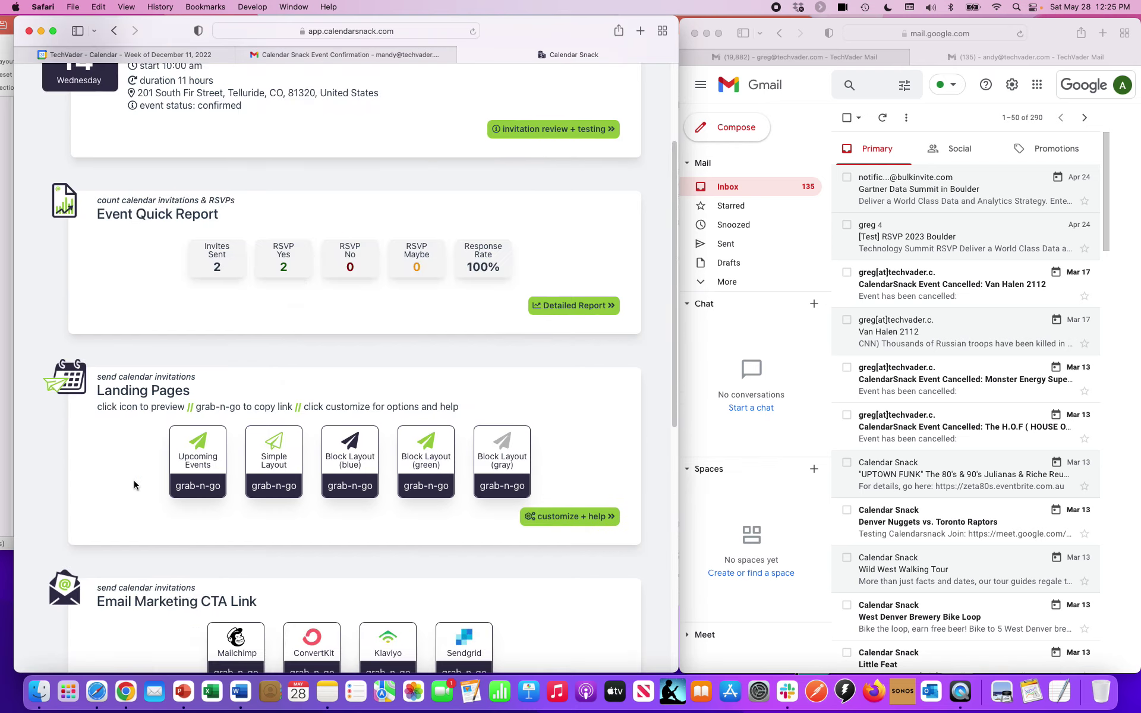
scroll(134, 480, "down", 2)
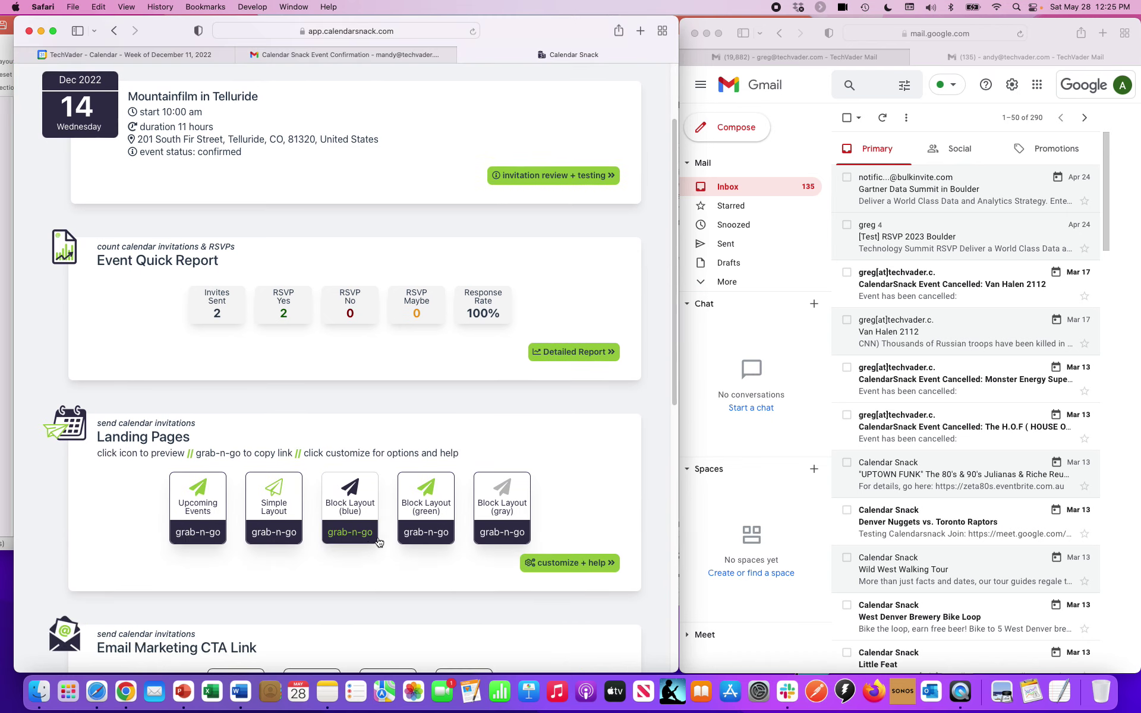
- RSVP with the invitee's email address on the green Block Layout landing page
left_click(421, 501)
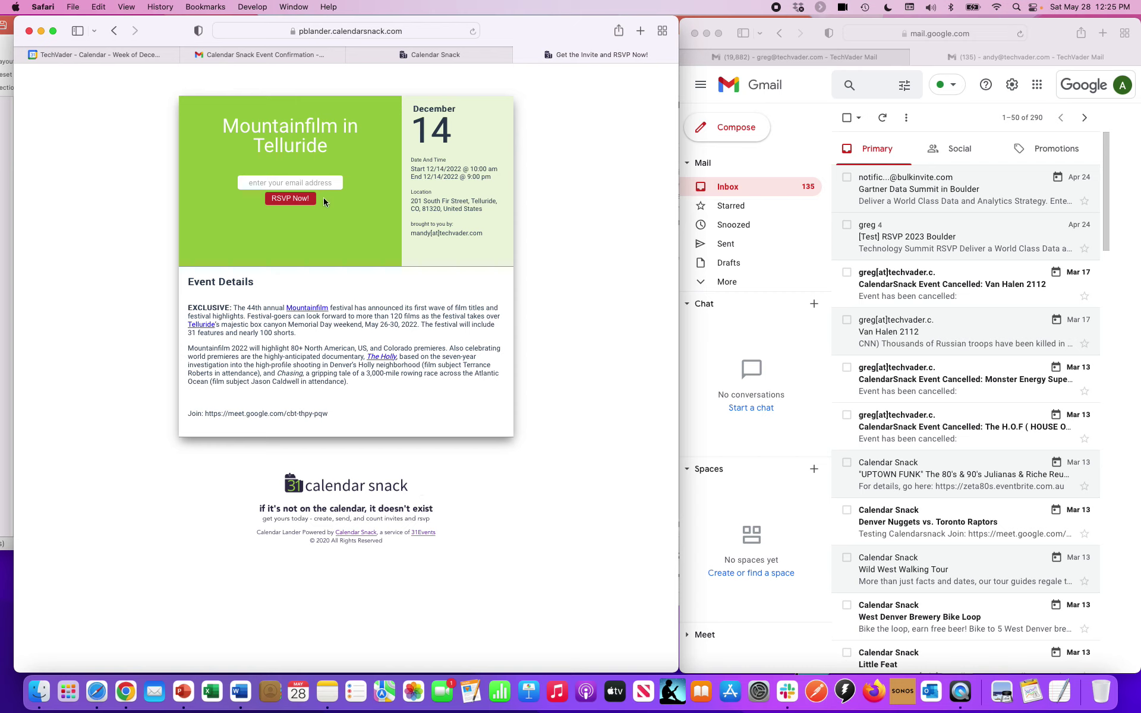
left_click(316, 183)
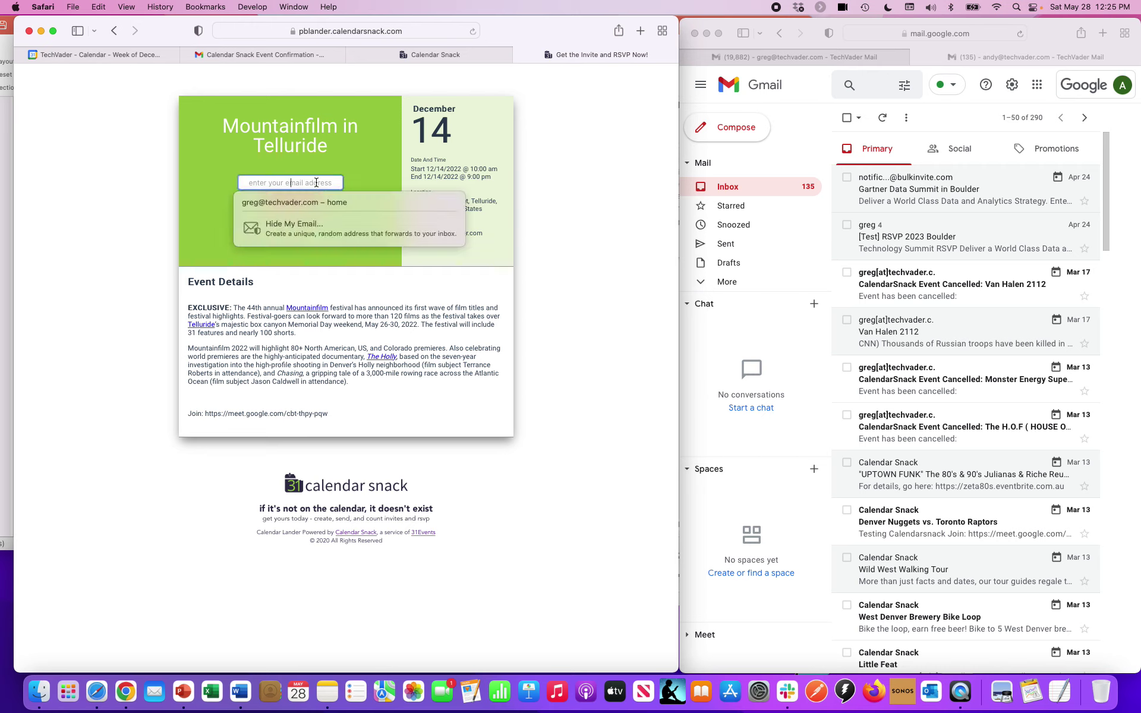
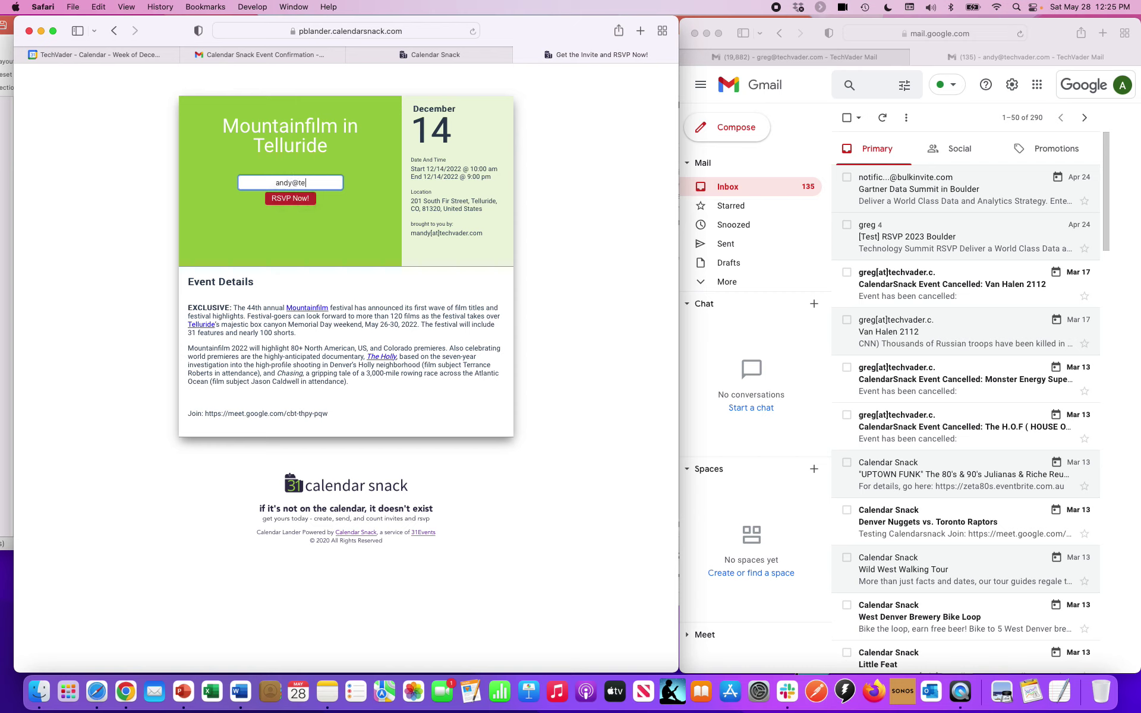
left_click(310, 199)
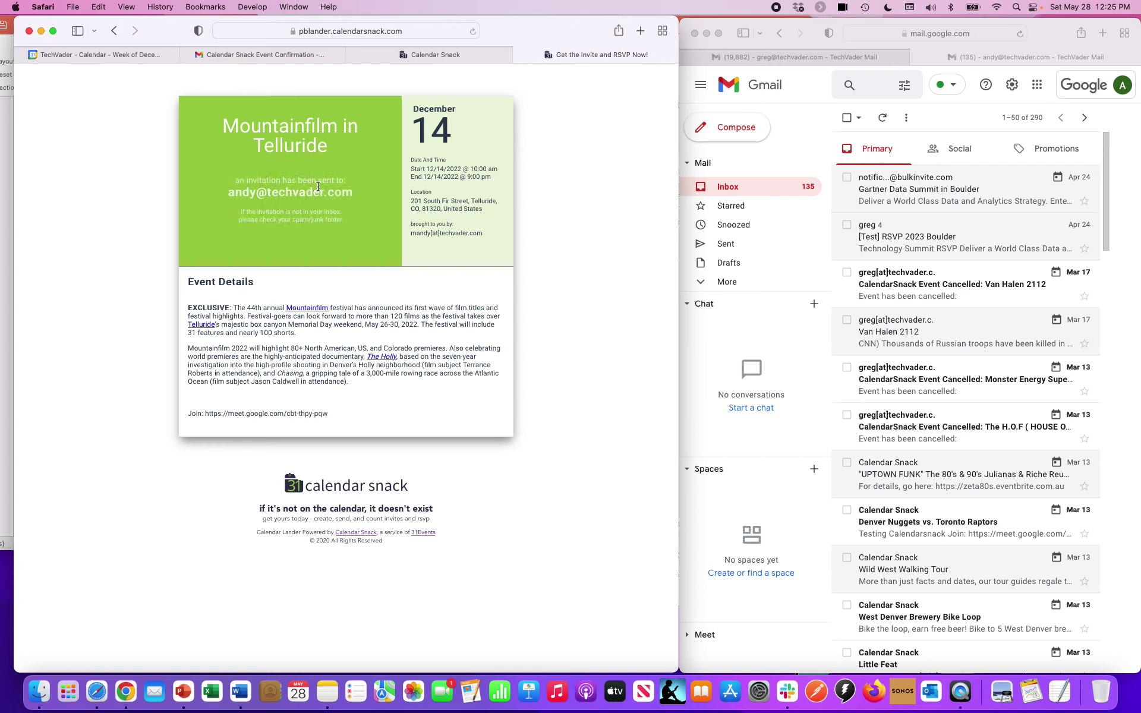
- Select the RSVP landing page's web address and revisit the Calendar Snack event page
left_click(409, 30)
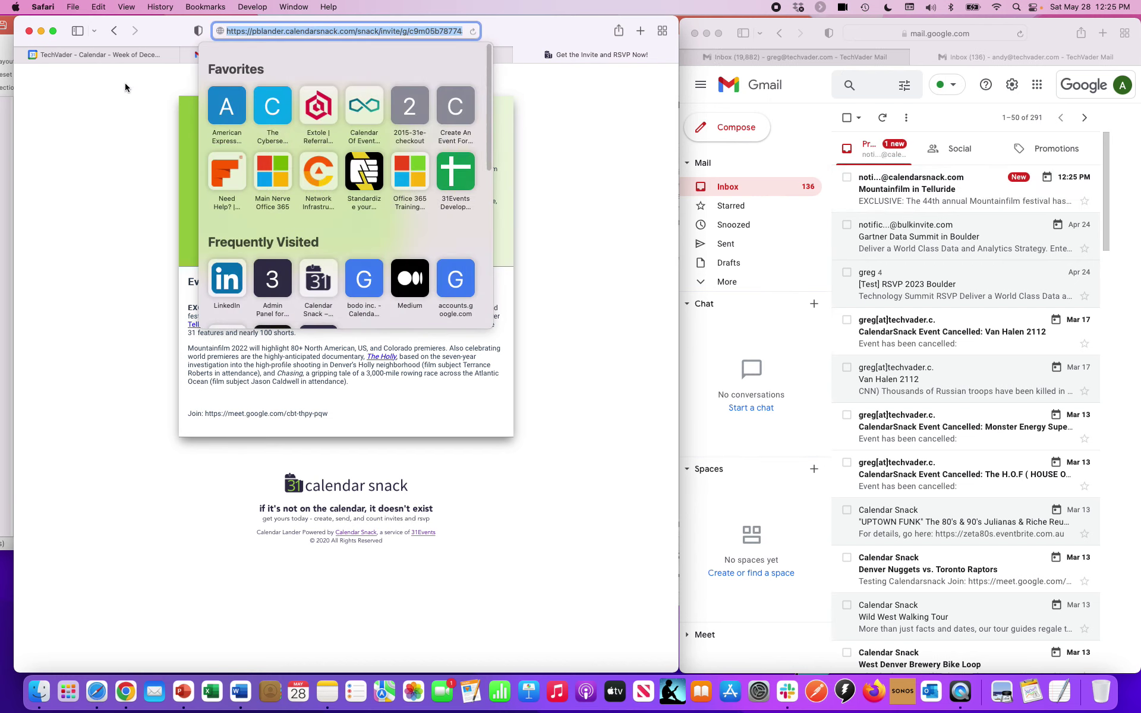
left_click(125, 84)
left_click(385, 59)
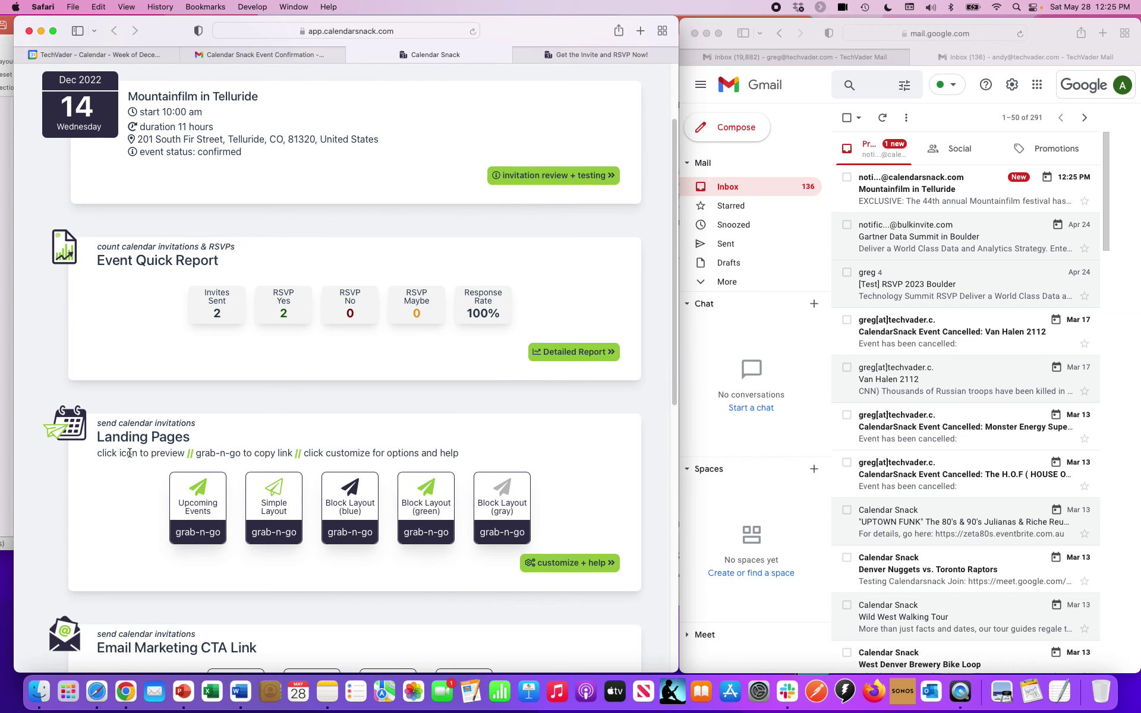
left_click(600, 54)
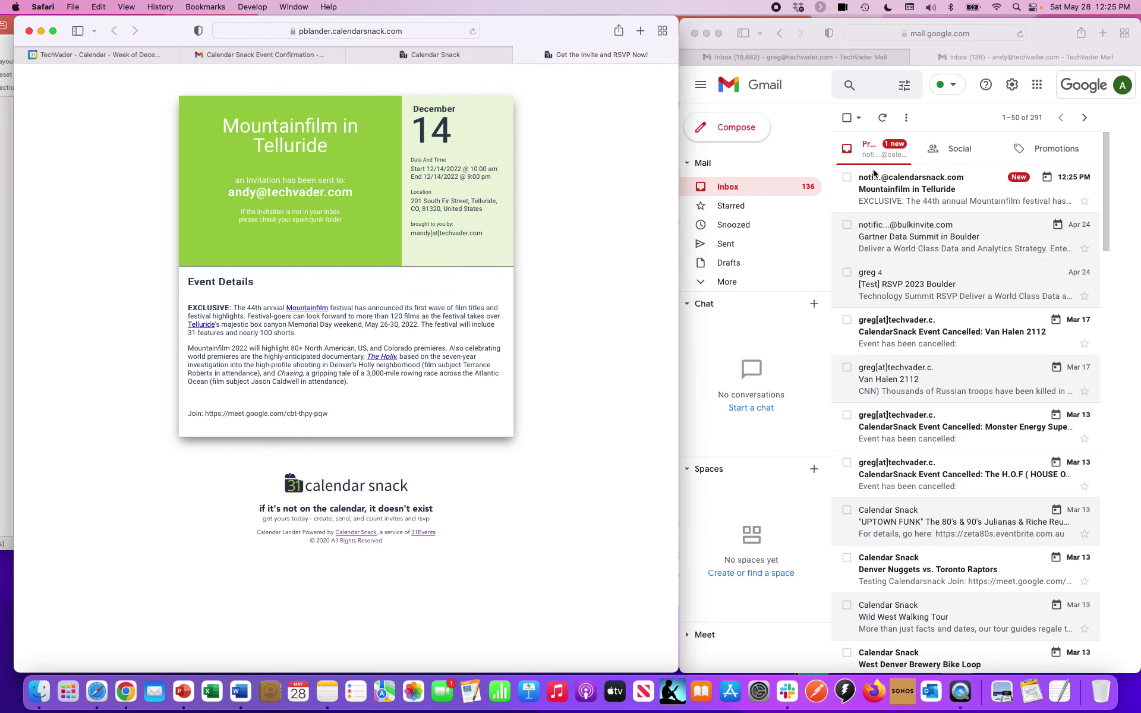
- In the invitee's Gmail inbox, answer Yes on the Mountainfilm in Telluride invitation
left_click(1119, 106)
left_click(1108, 96)
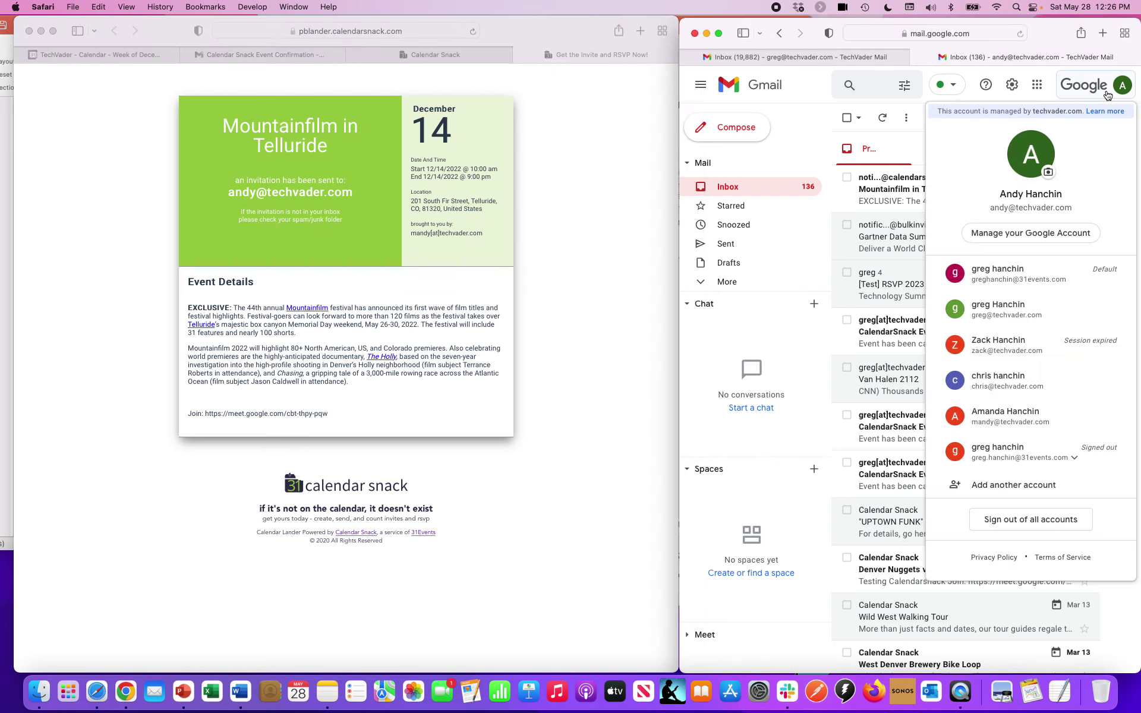
left_click(814, 143)
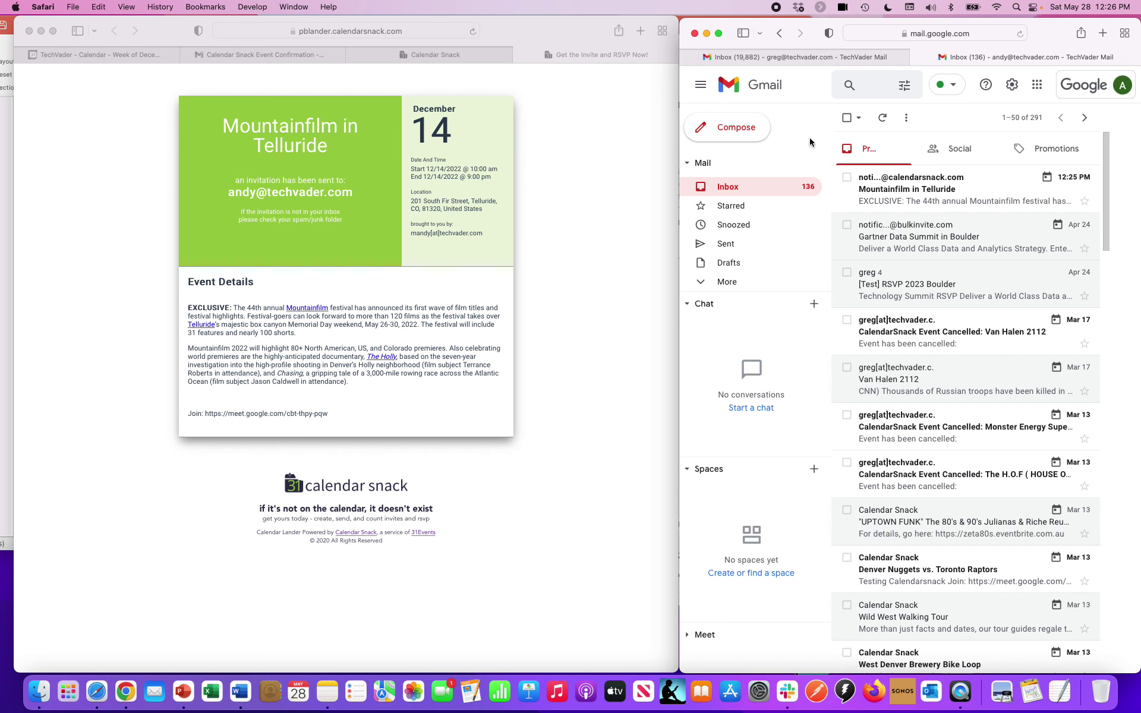
left_click(904, 186)
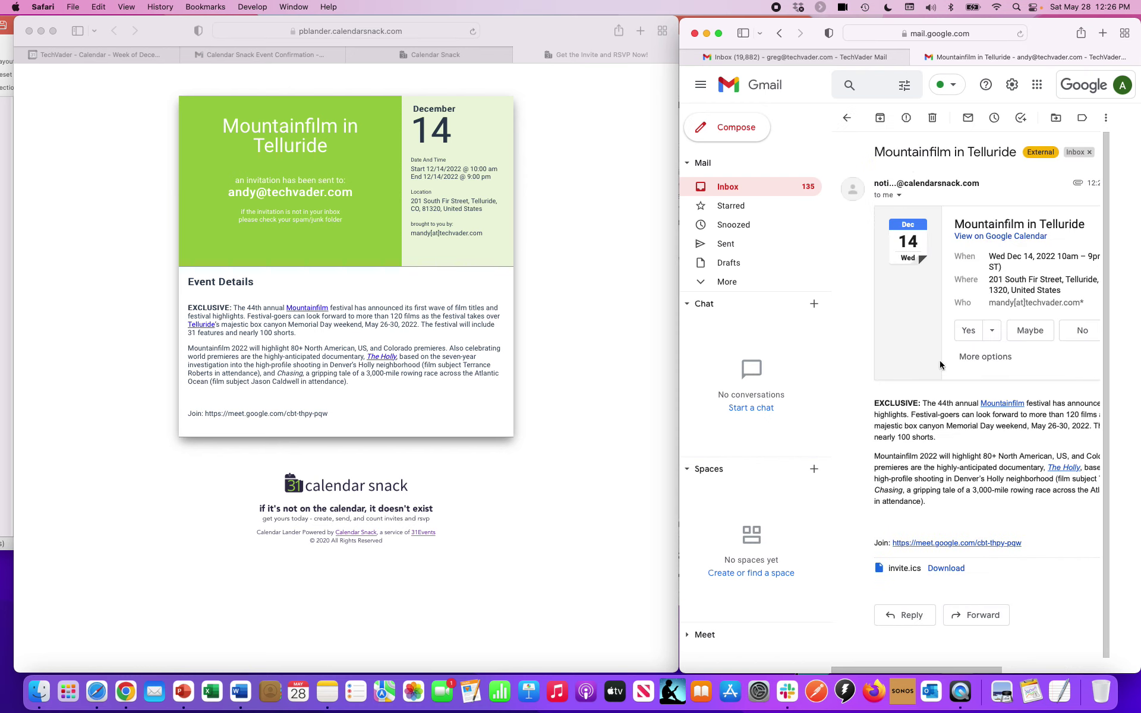
left_click(969, 331)
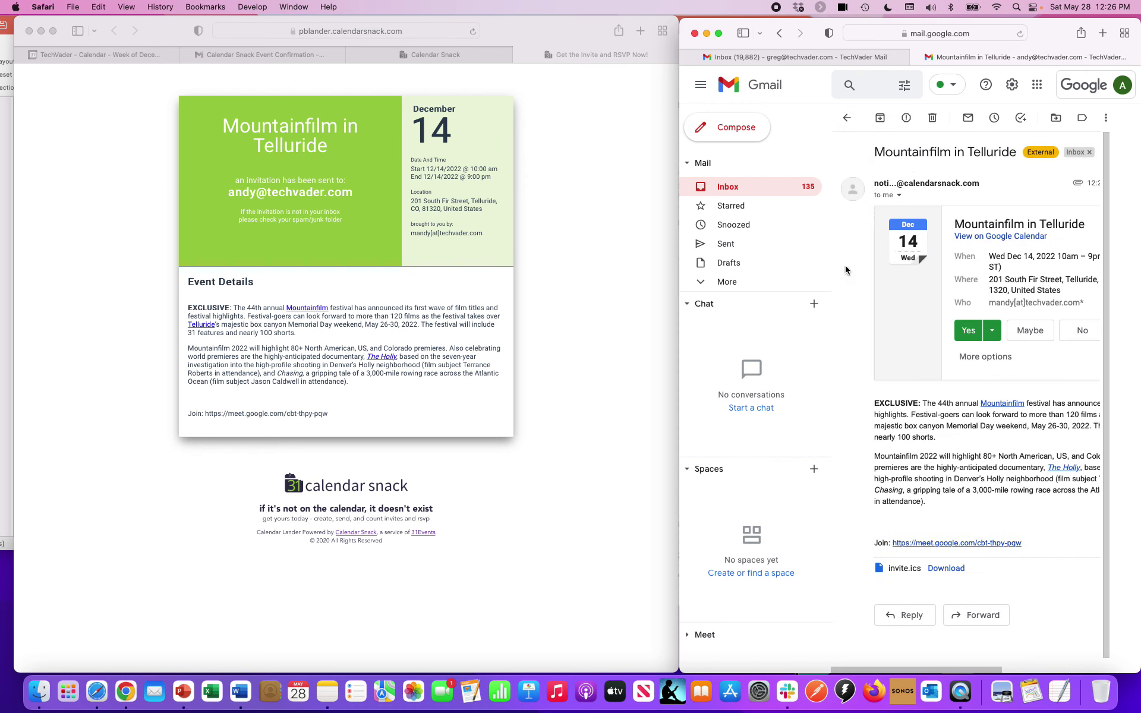
- Reload the Calendar Snack event page to show 3 invites sent, 2 Yes, 67% response
left_click(379, 54)
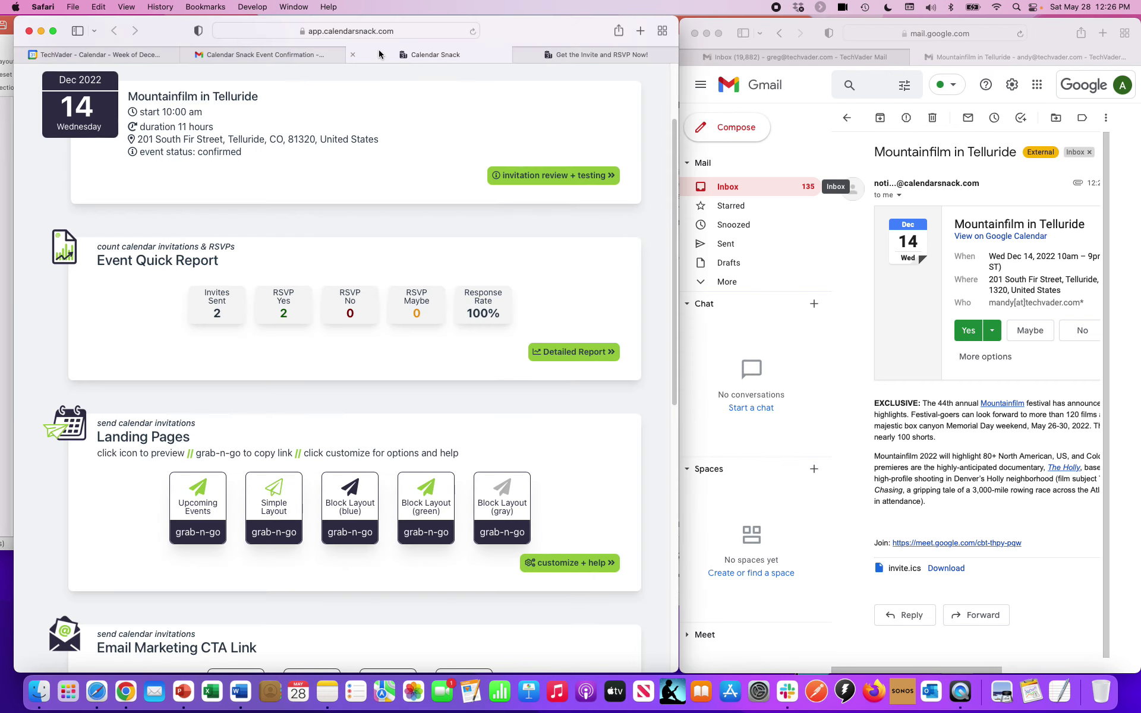
scroll(293, 178, "up", 2)
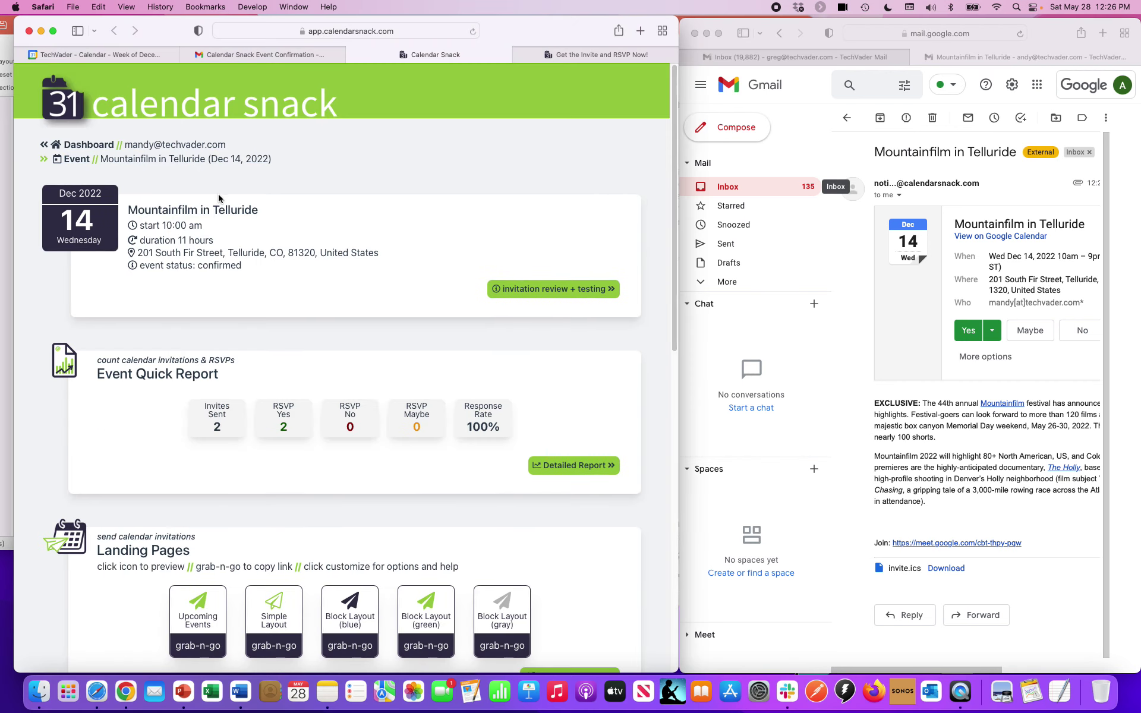
scroll(204, 297, "down", 1)
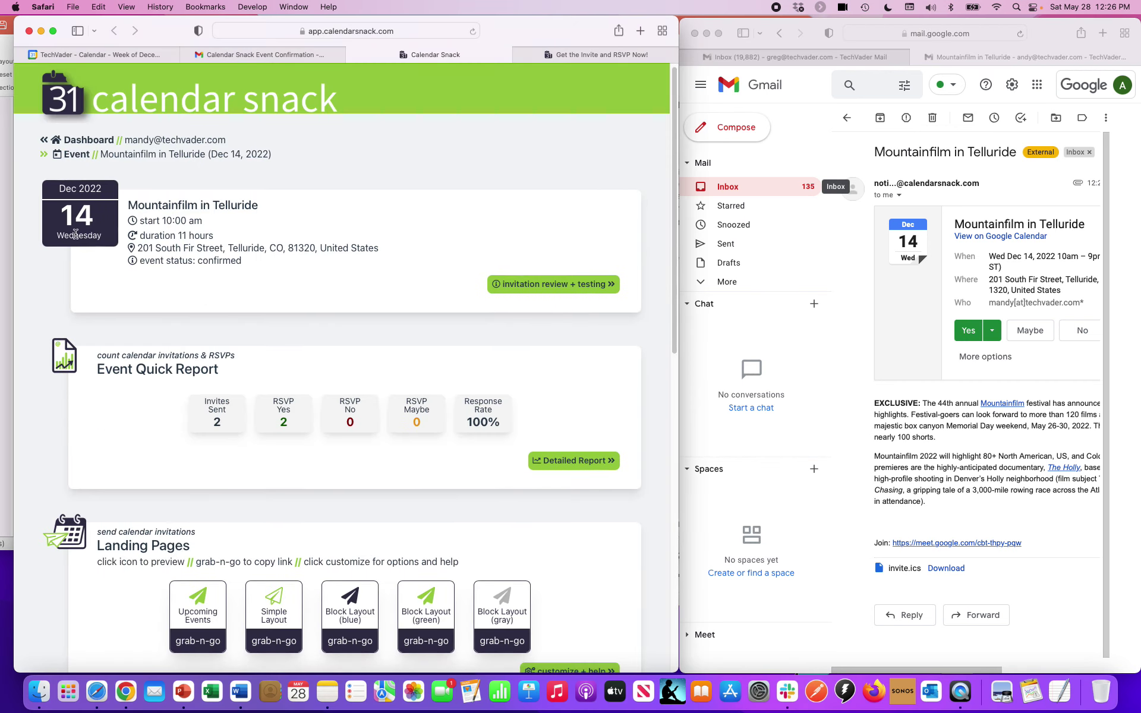
left_click(448, 32)
key("Return")
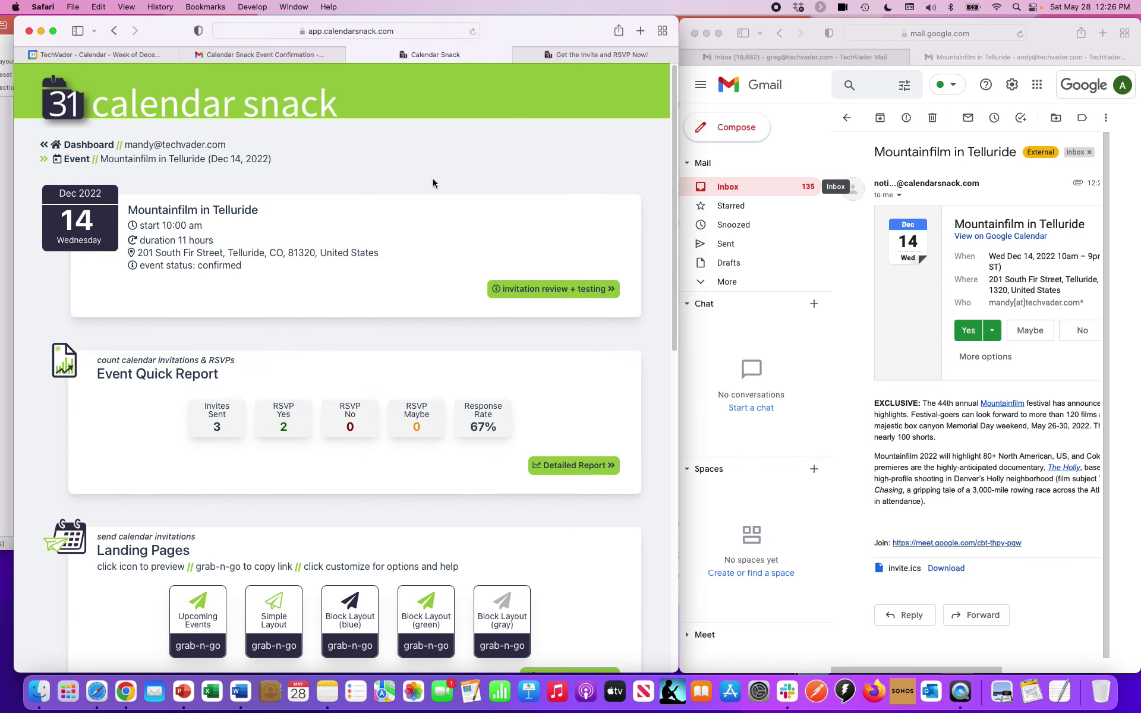
scroll(430, 182, "down", 5)
scroll(393, 226, "up", 3)
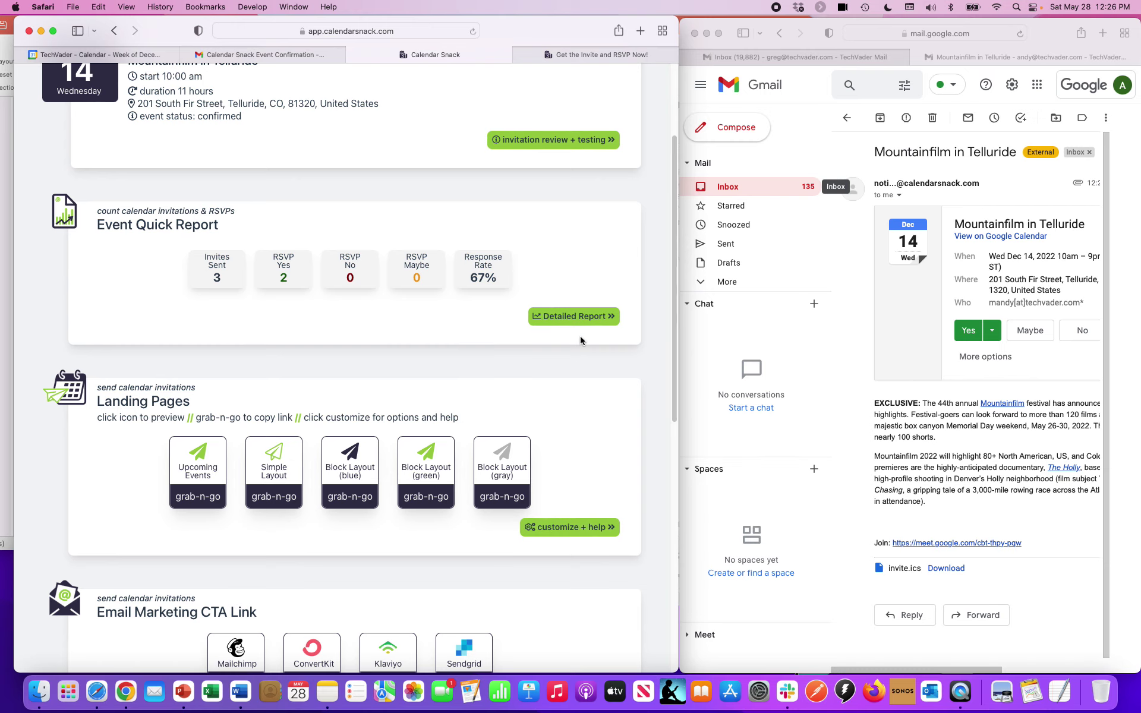
- Open the Detailed Report and reload it to show all 3 invitees answered Yes
left_click(577, 317)
scroll(573, 333, "down", 4)
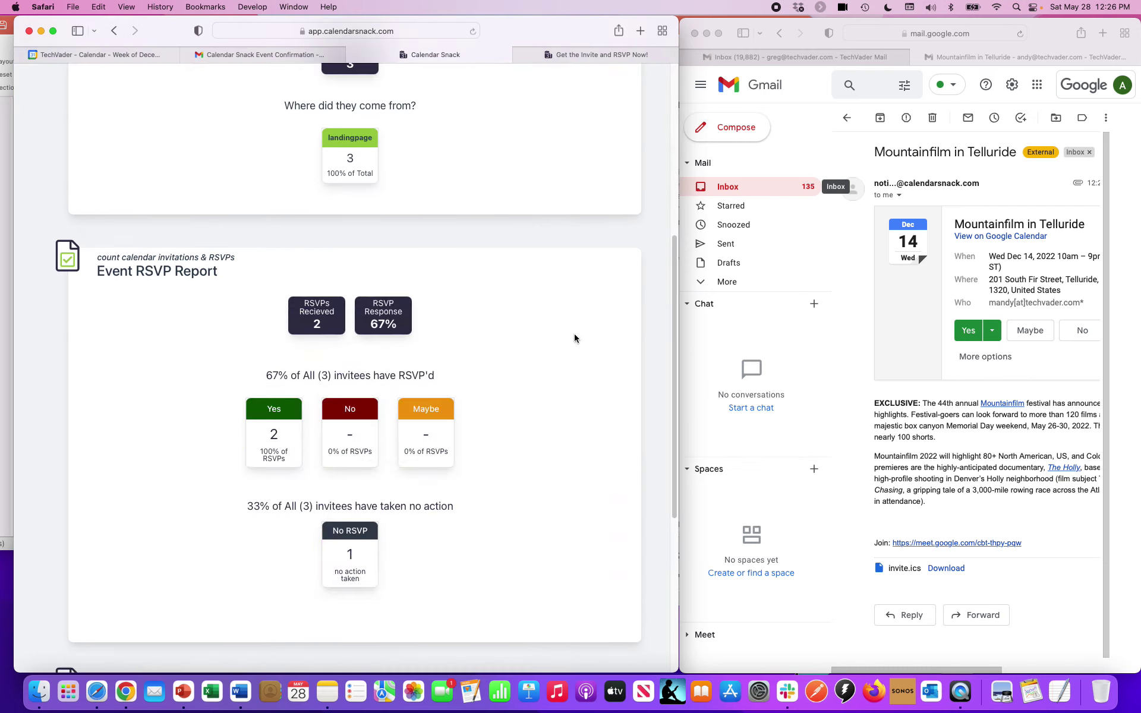
scroll(574, 338, "down", 5)
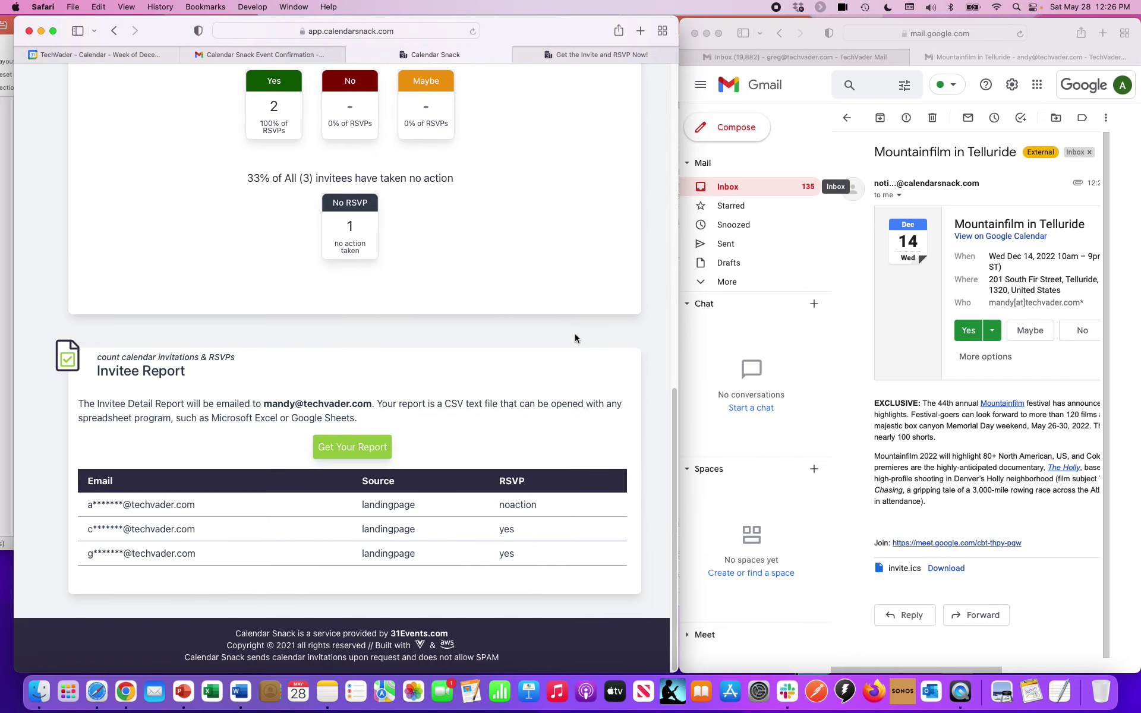
left_click(448, 30)
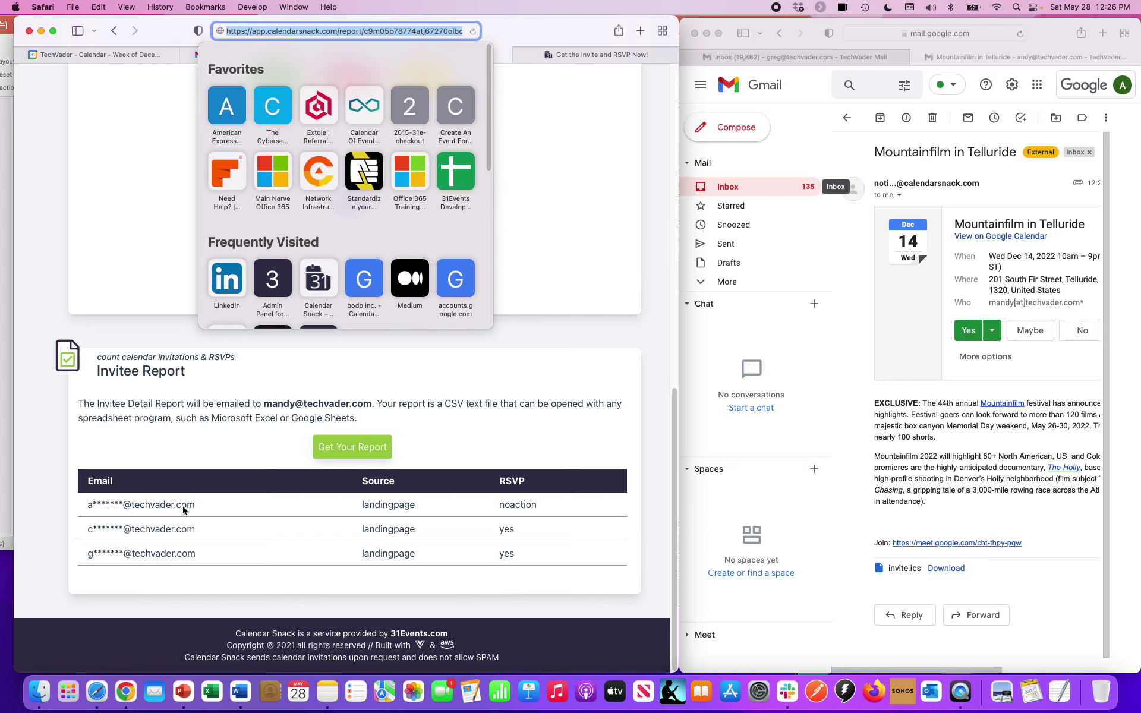
key("Return")
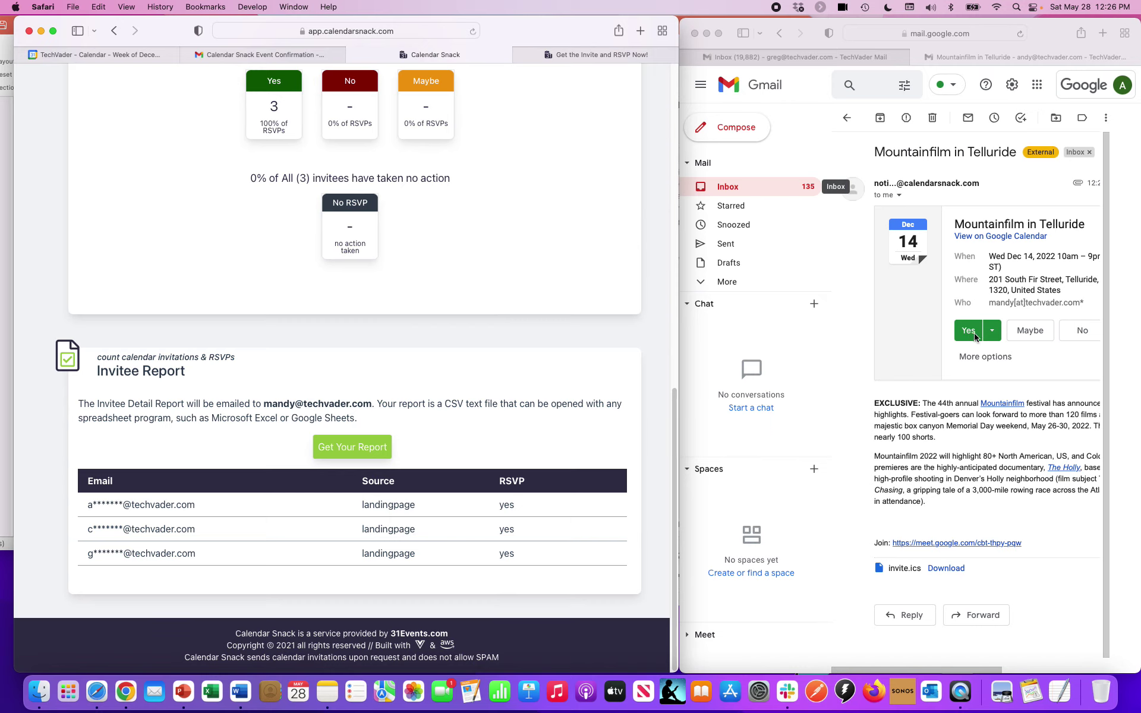
scroll(454, 372, "up", 15)
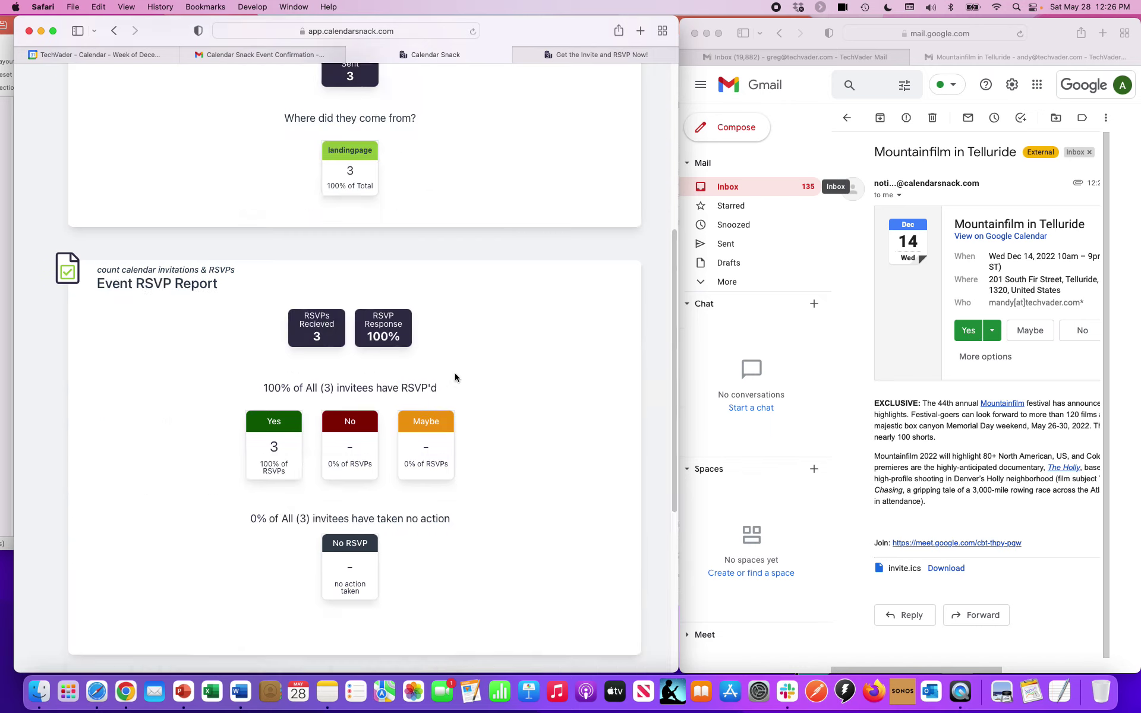
scroll(219, 259, "down", 15)
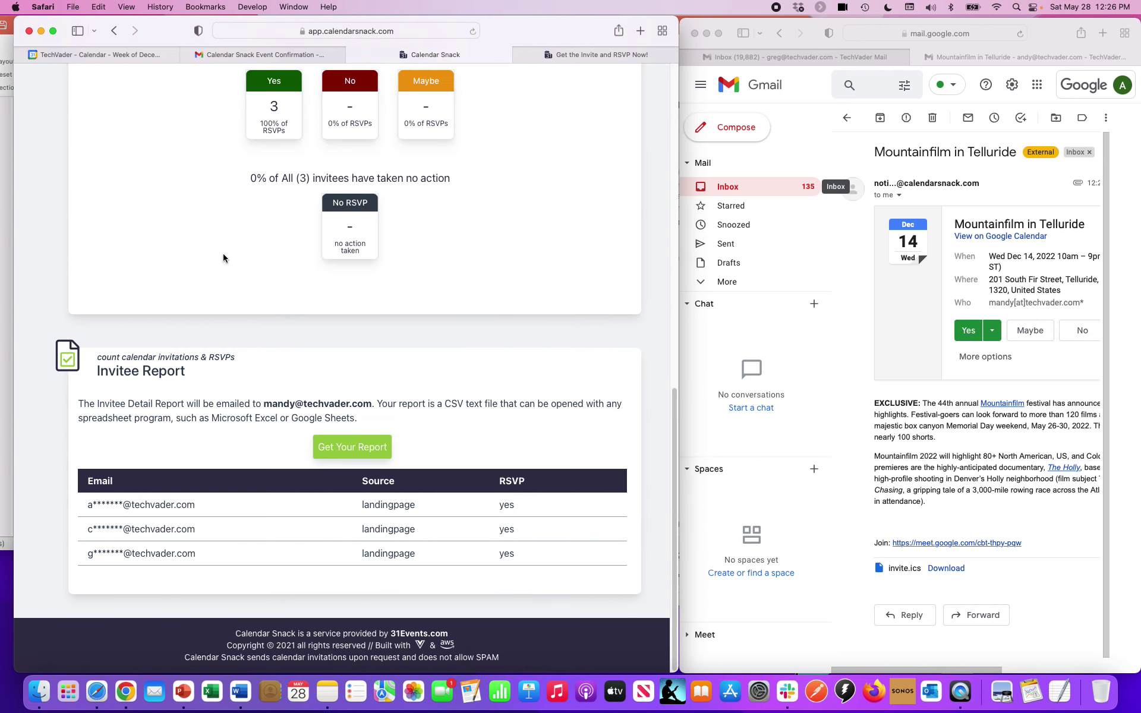
- Change the Gmail invitation's RSVP from Yes to Maybe and reload the detailed report
left_click(803, 345)
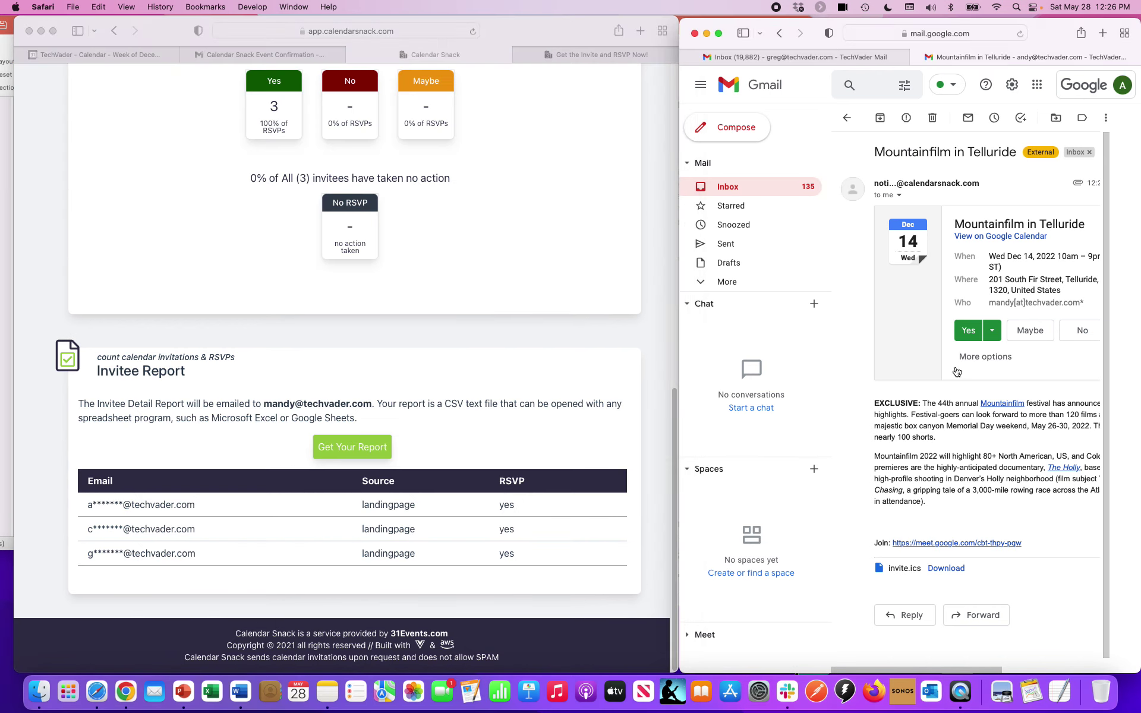
left_click(1029, 339)
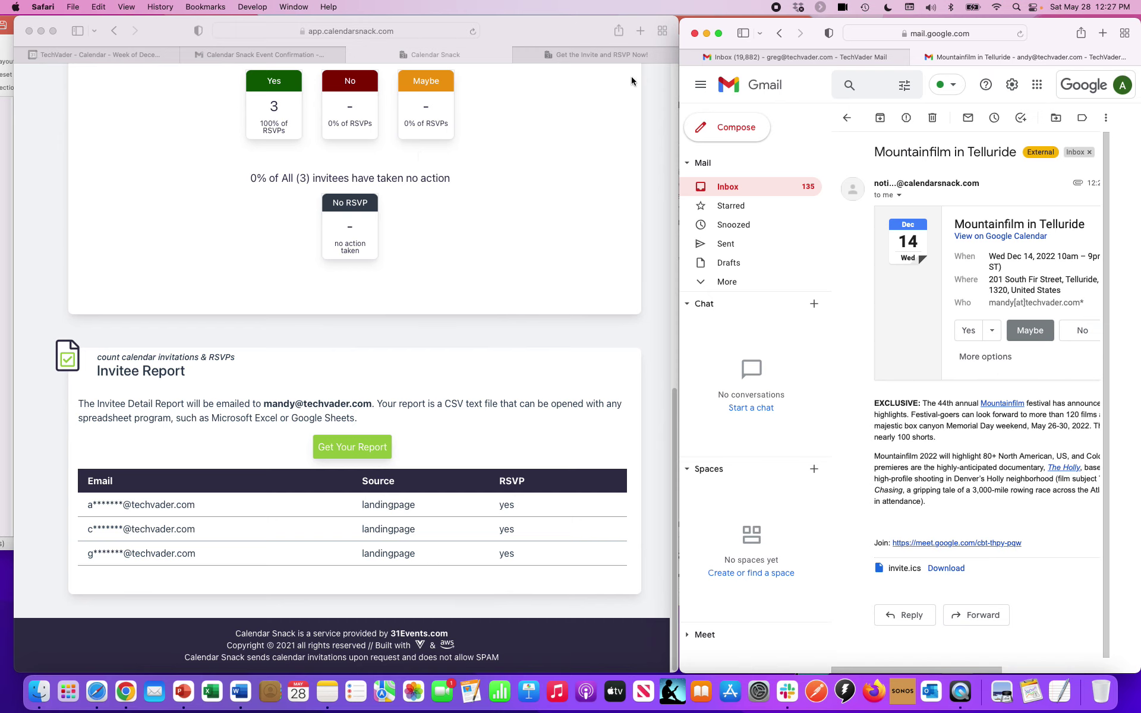
left_click(427, 31)
key("Return")
scroll(468, 341, "down", 1)
scroll(468, 341, "down", 15)
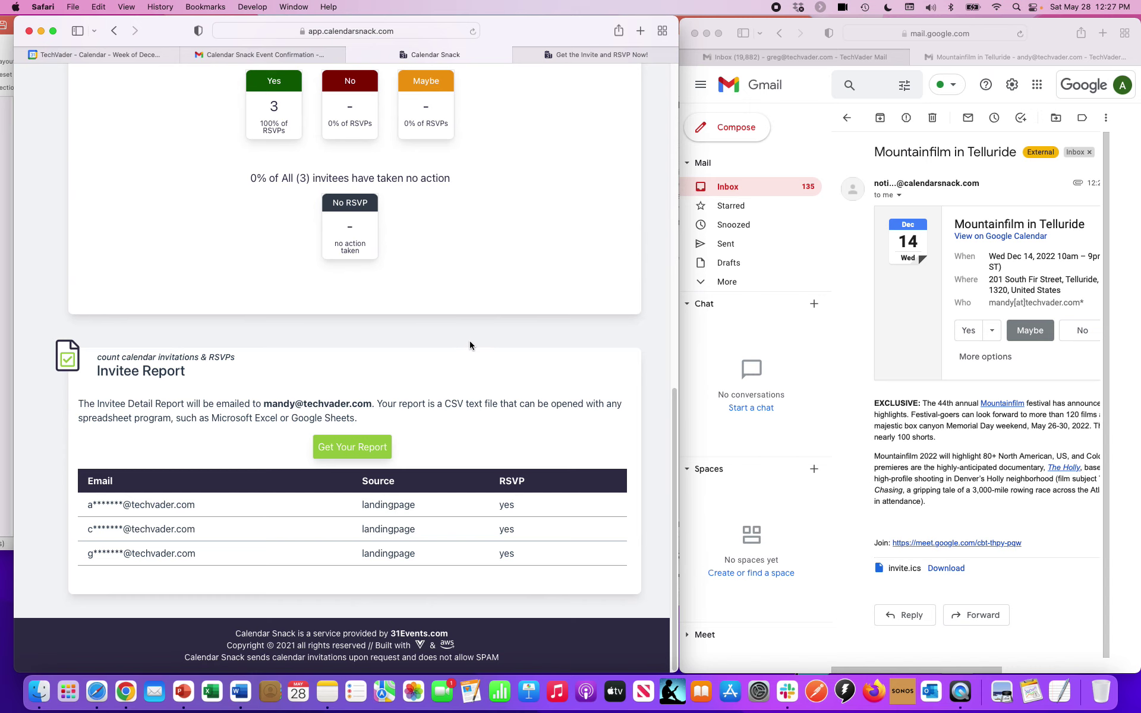
- Keep reloading the report until it shows 2 Yes and 1 Maybe, first invitee maybe
left_click(405, 36)
key("Return")
left_click(411, 28)
key("Return")
left_click(417, 28)
key("Return")
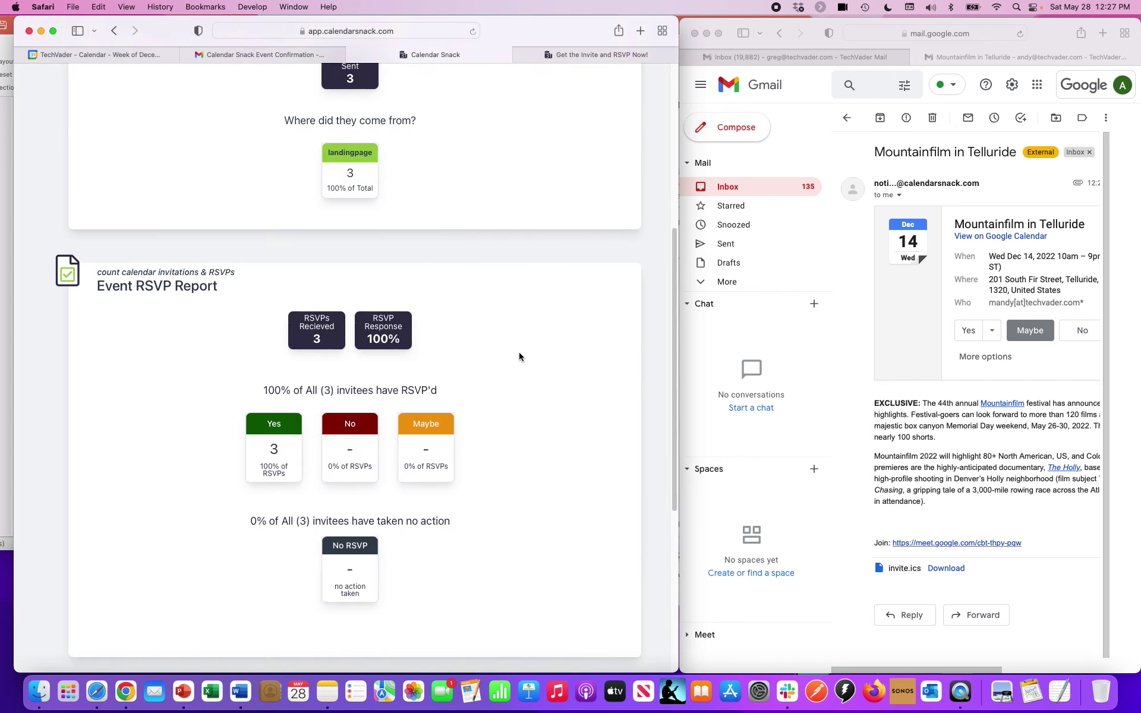
left_click(418, 31)
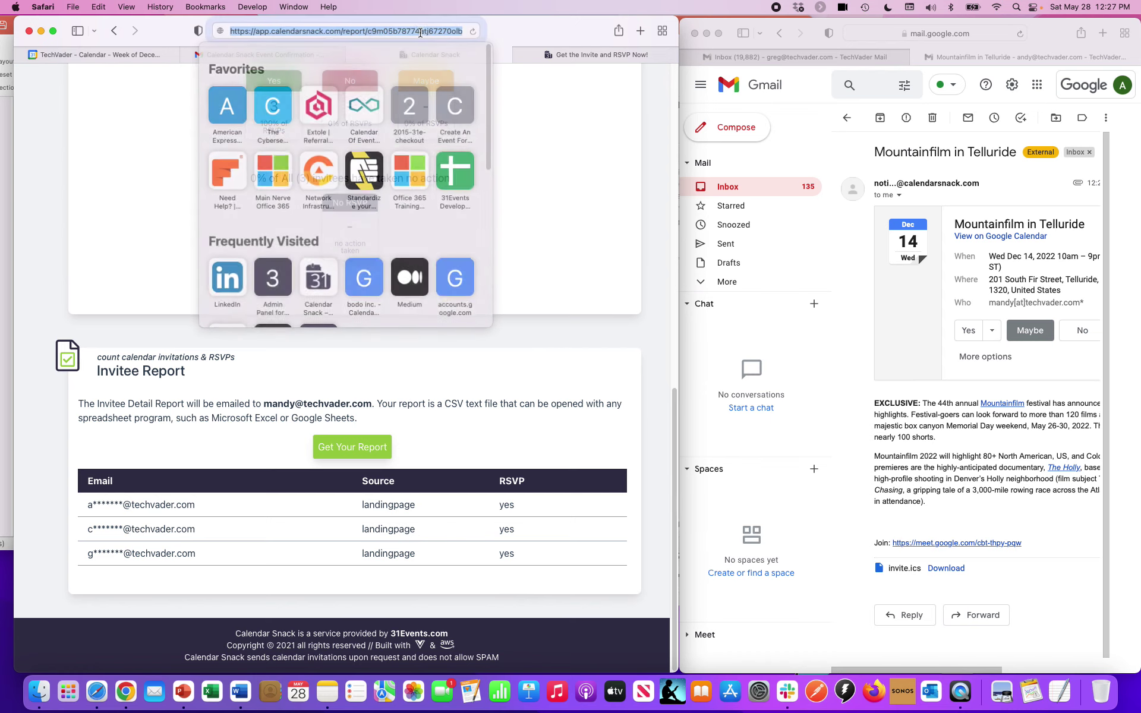
key("Return")
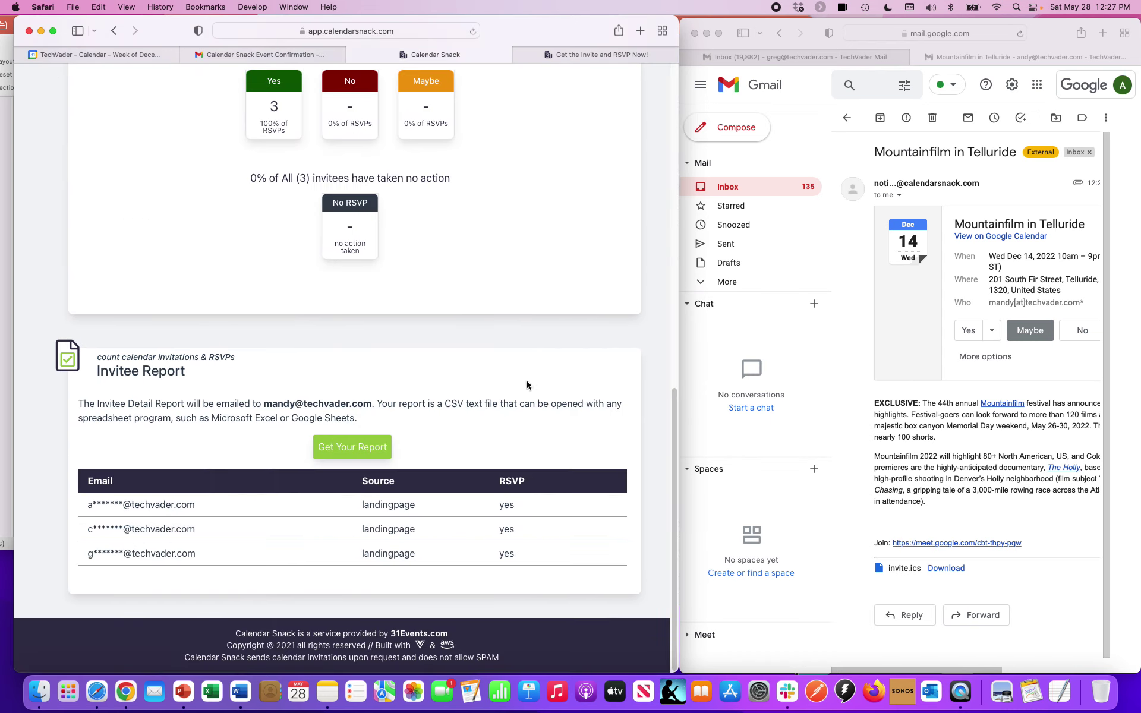
left_click(450, 32)
key("Return")
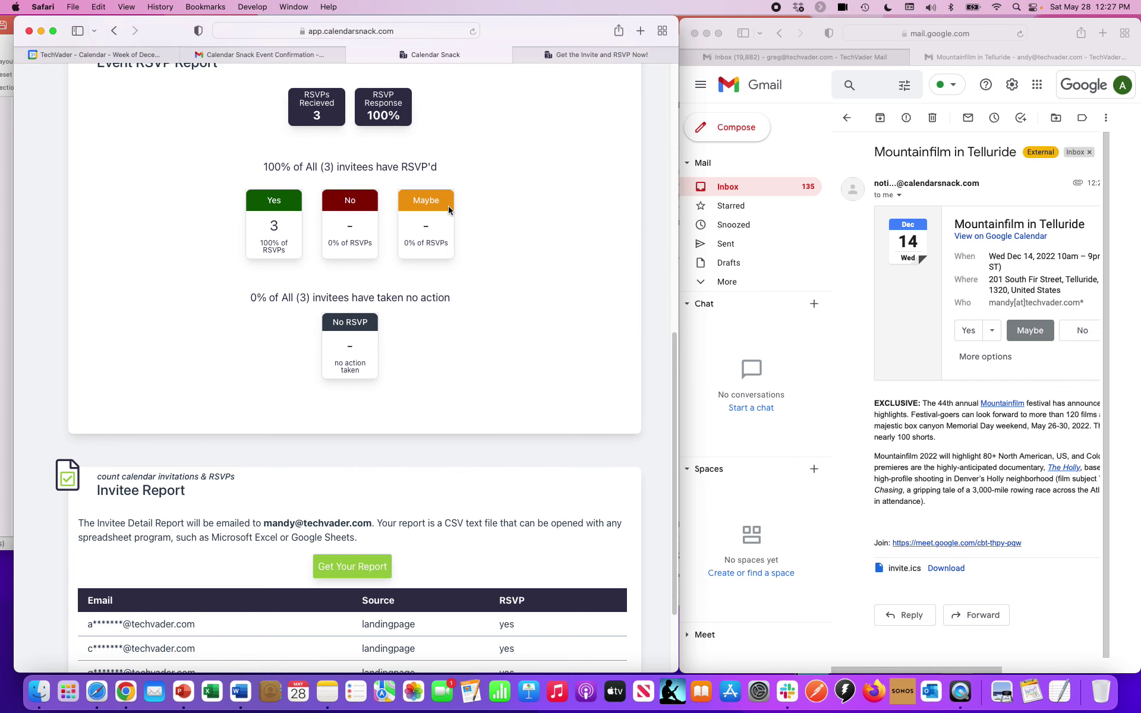
left_click(423, 29)
key("Return")
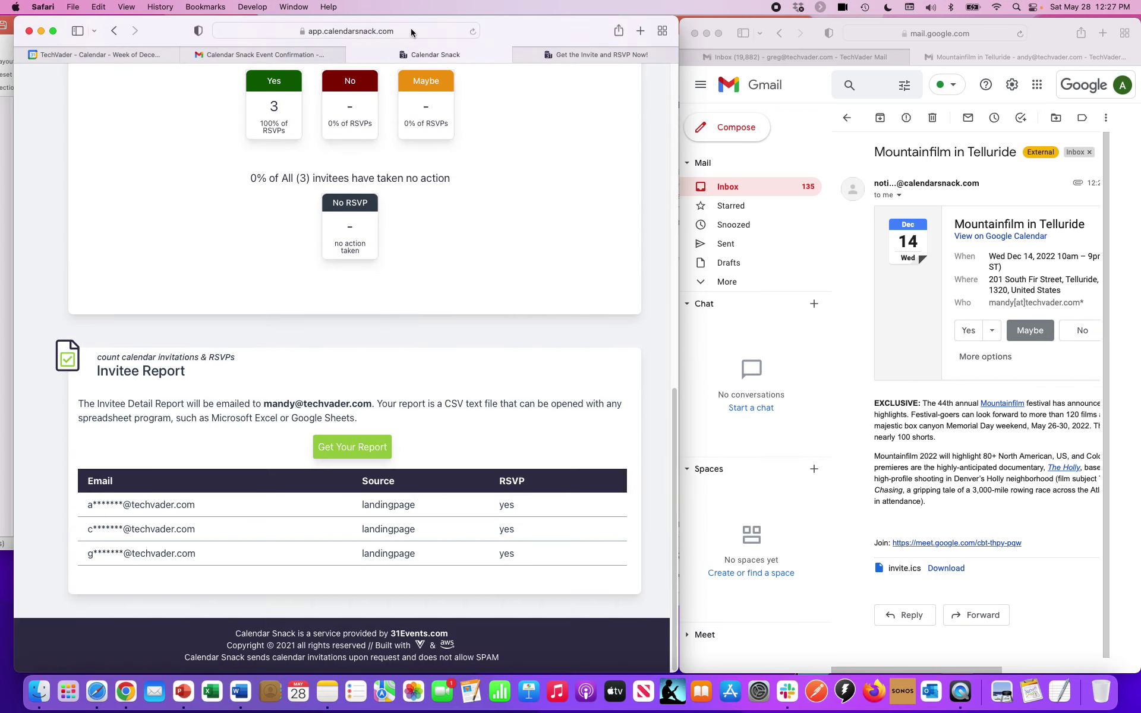
left_click(411, 27)
key("Return")
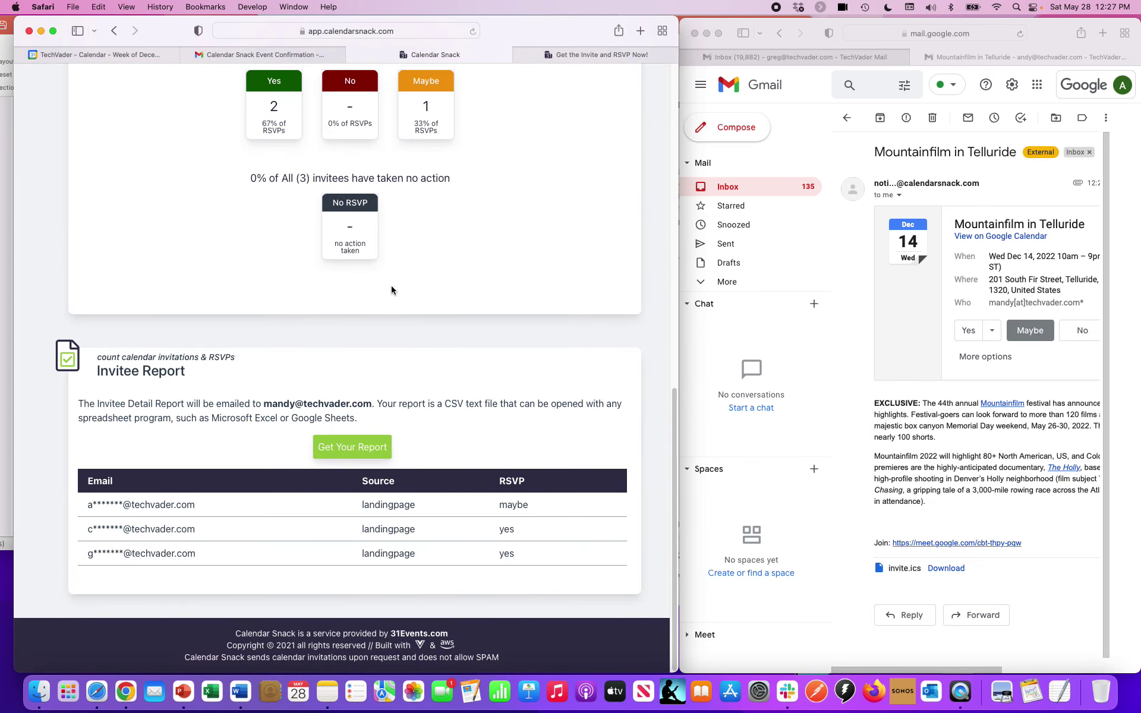
left_click_drag(540, 510, 87, 502)
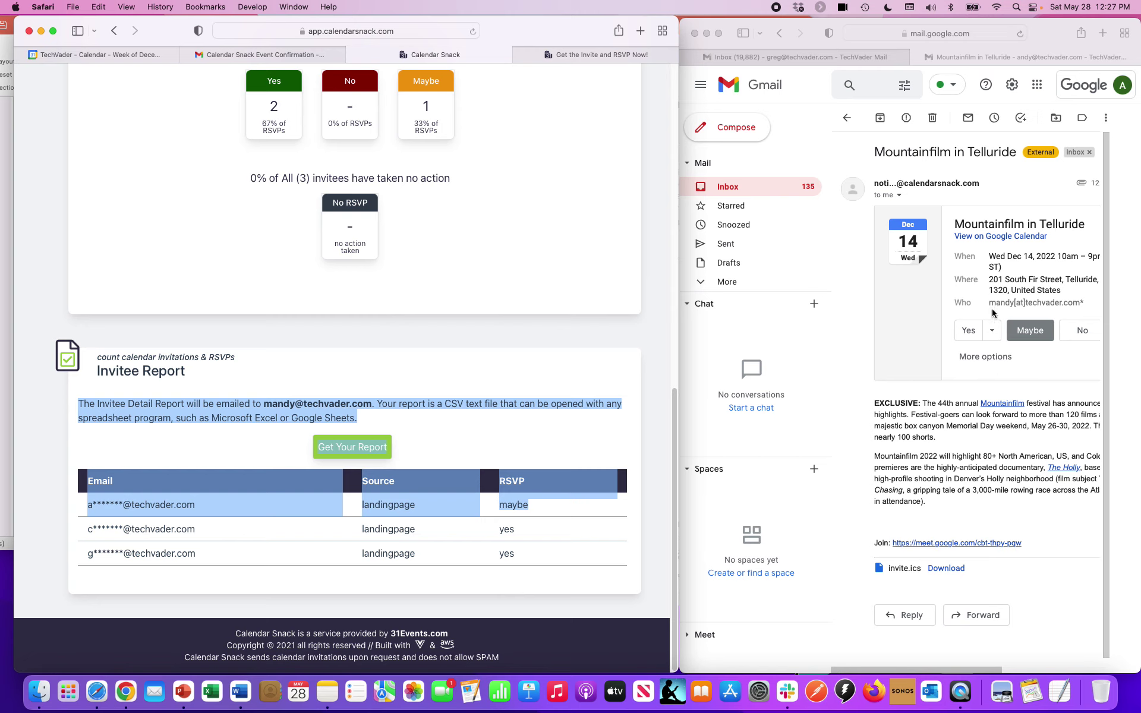
left_click(606, 526)
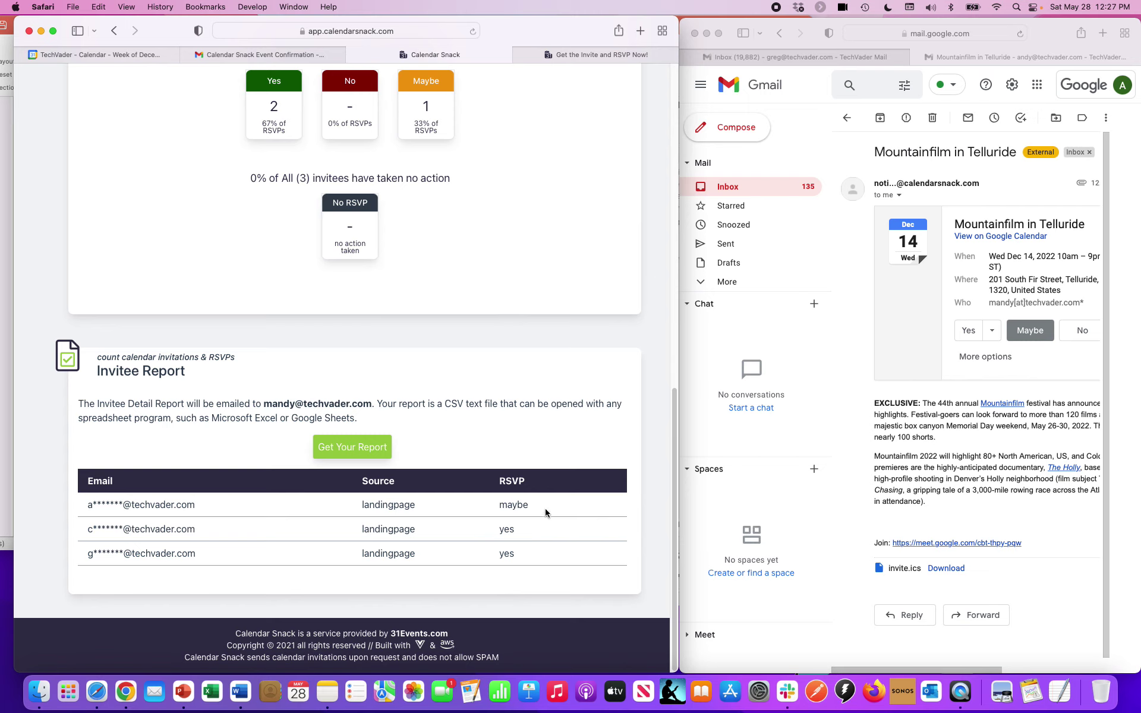
left_click_drag(546, 505, 97, 506)
scroll(539, 261, "up", 20)
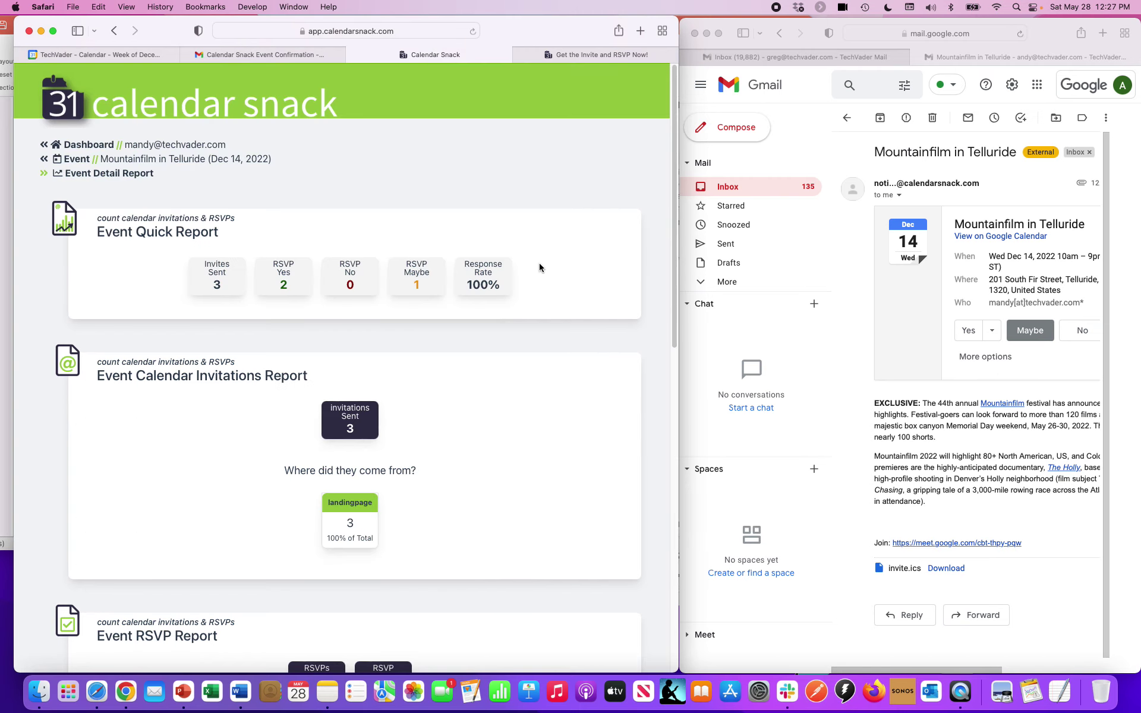